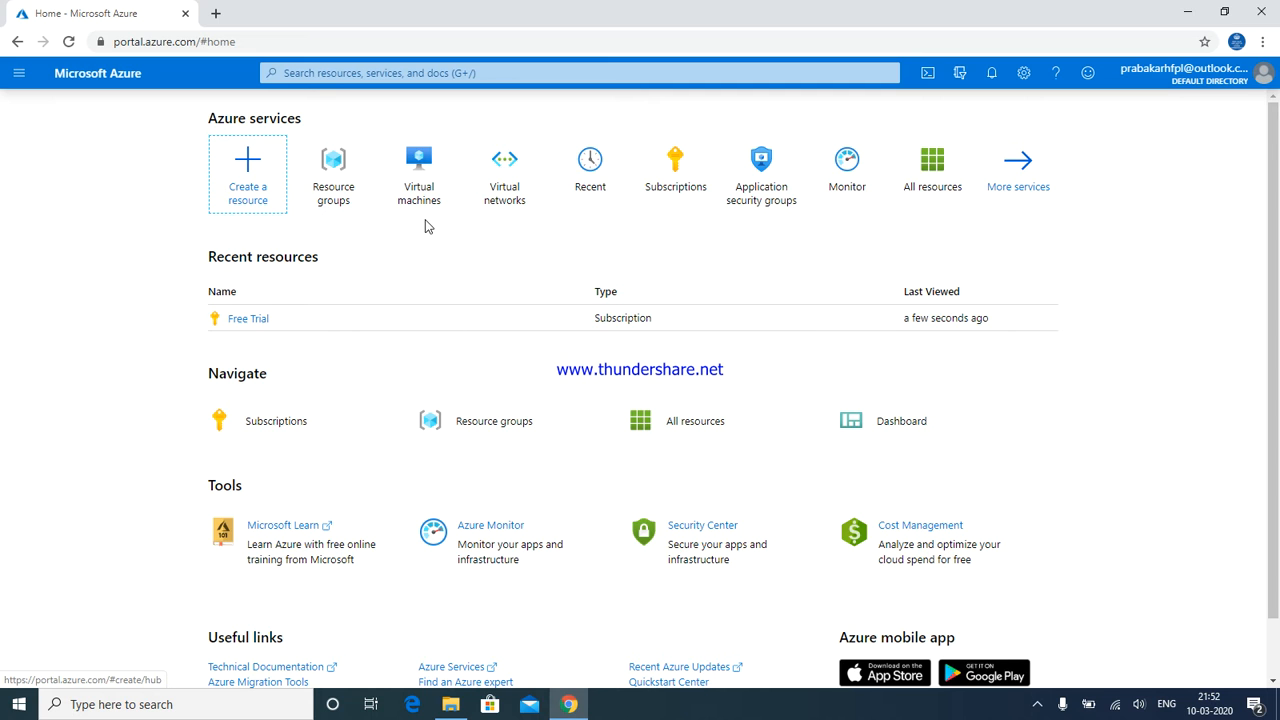
From the Virtual machines list, start a new VM and check the empty Resource group dropdown
{"action": "mouse_move", "coordinate": [418, 205]}
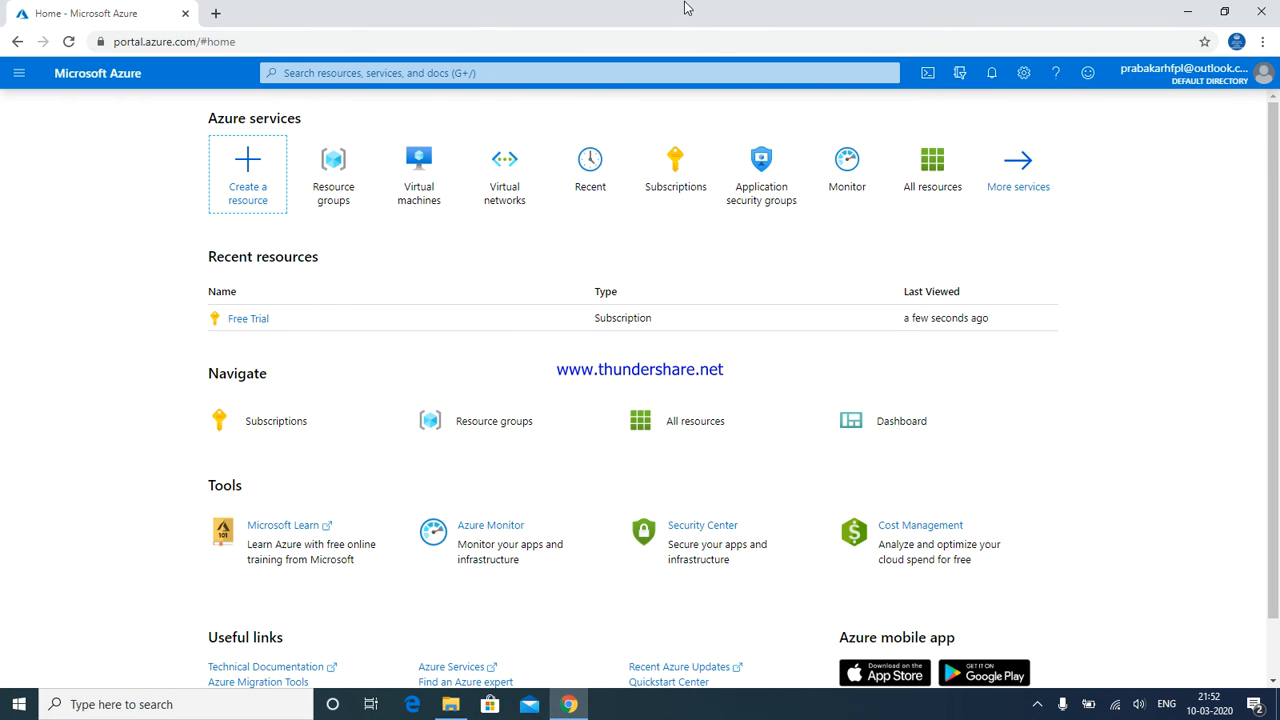
{"action": "left_click", "coordinate": [415, 178]}
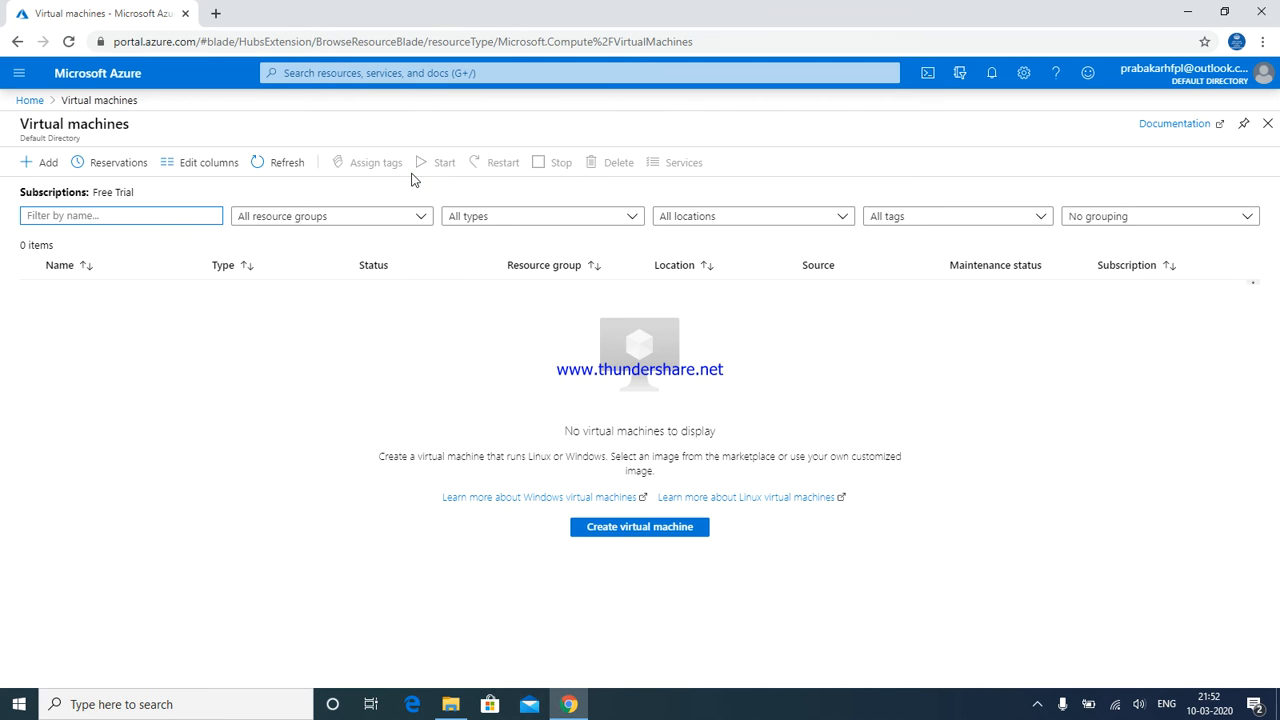
{"action": "left_click", "coordinate": [55, 170]}
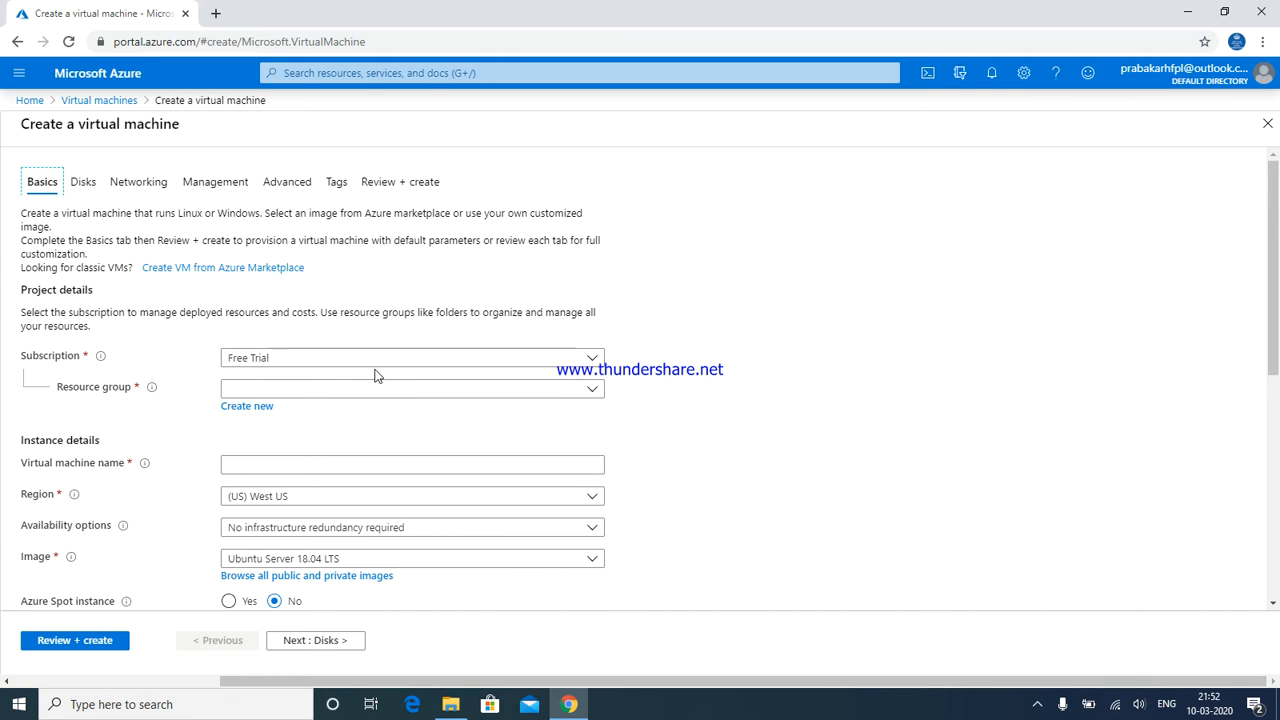
{"action": "left_click", "coordinate": [335, 397]}
{"action": "left_click", "coordinate": [335, 400]}
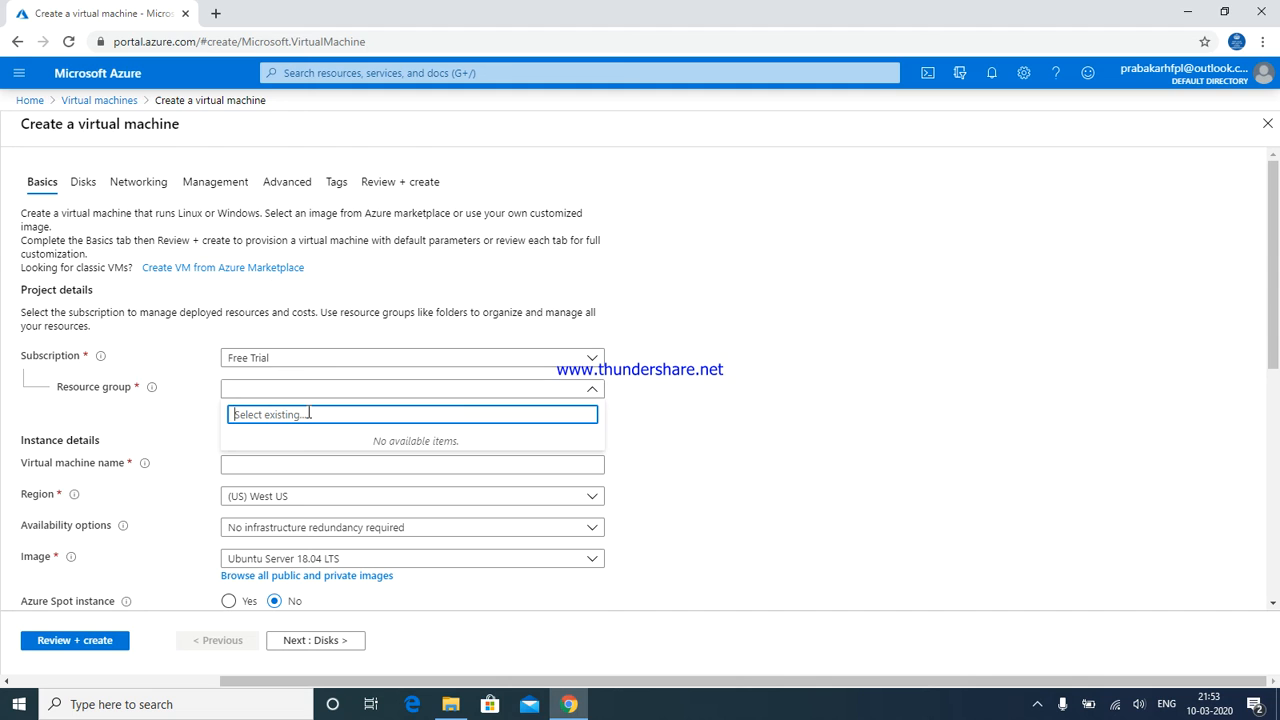
Create a new resource group named ERP for the VM
{"action": "left_click", "coordinate": [191, 380]}
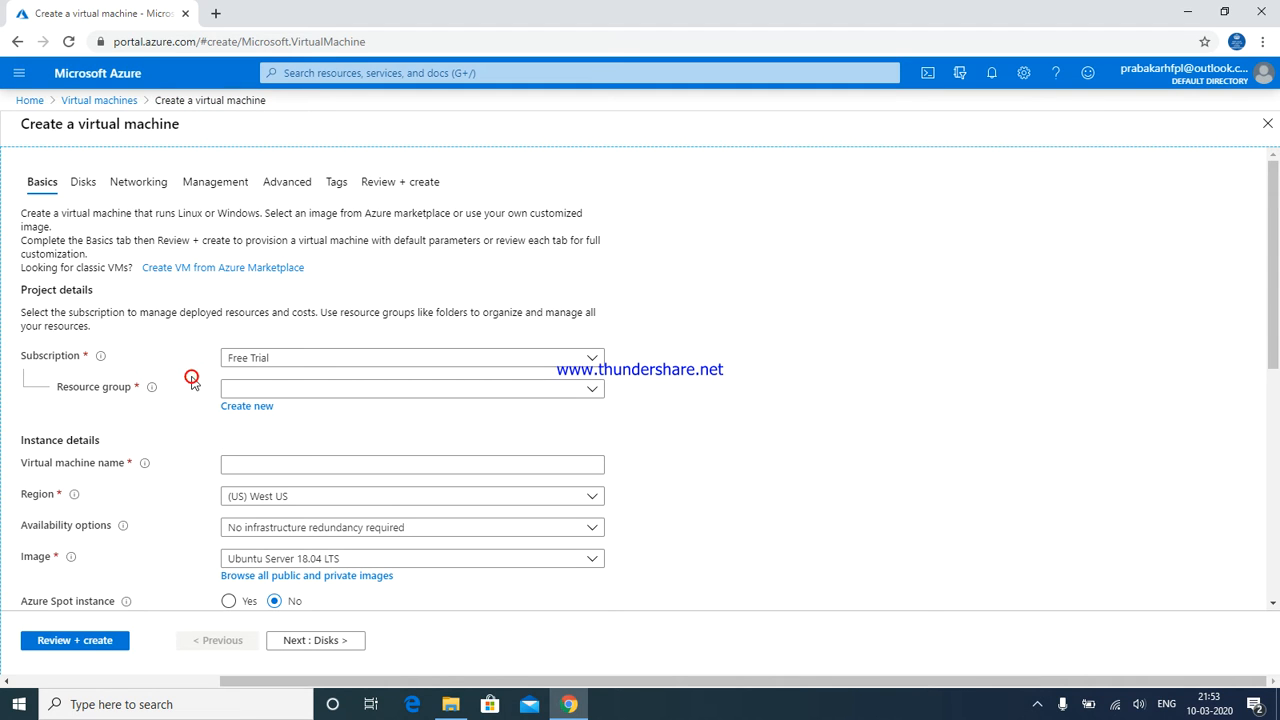
{"action": "left_click", "coordinate": [256, 409]}
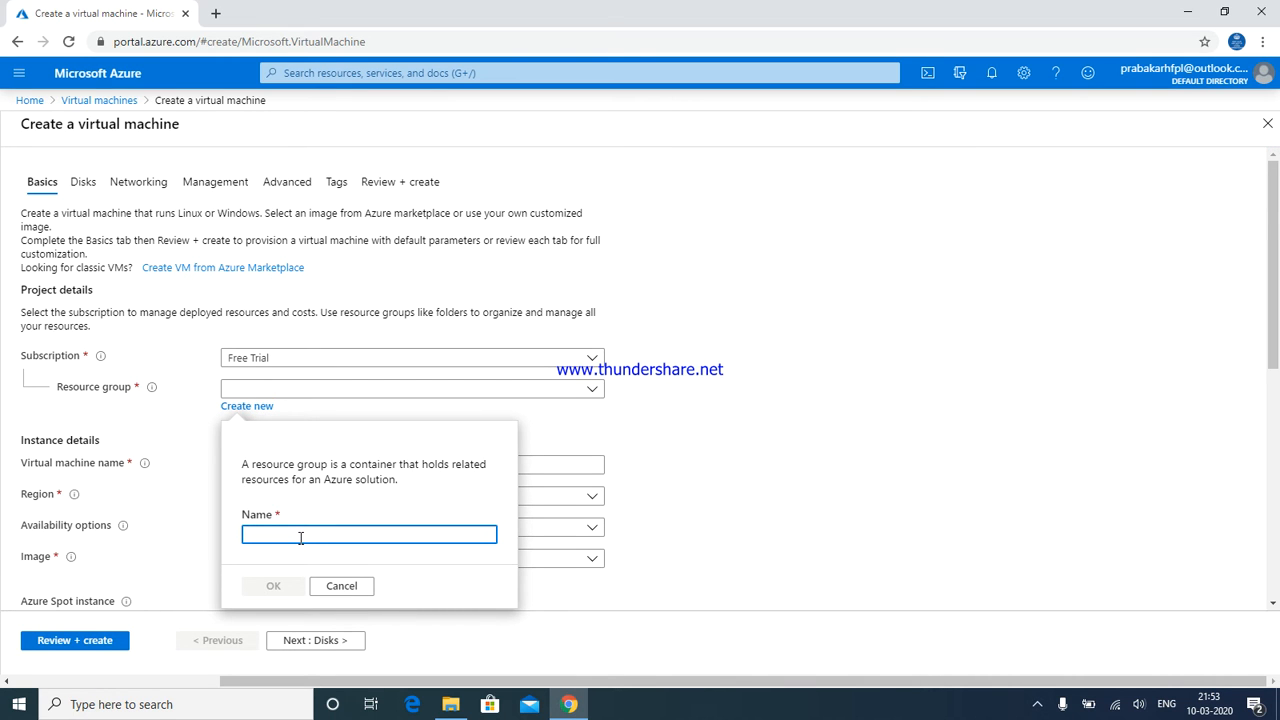
{"action": "type", "text": "ERP"}
{"action": "left_click", "coordinate": [286, 585]}
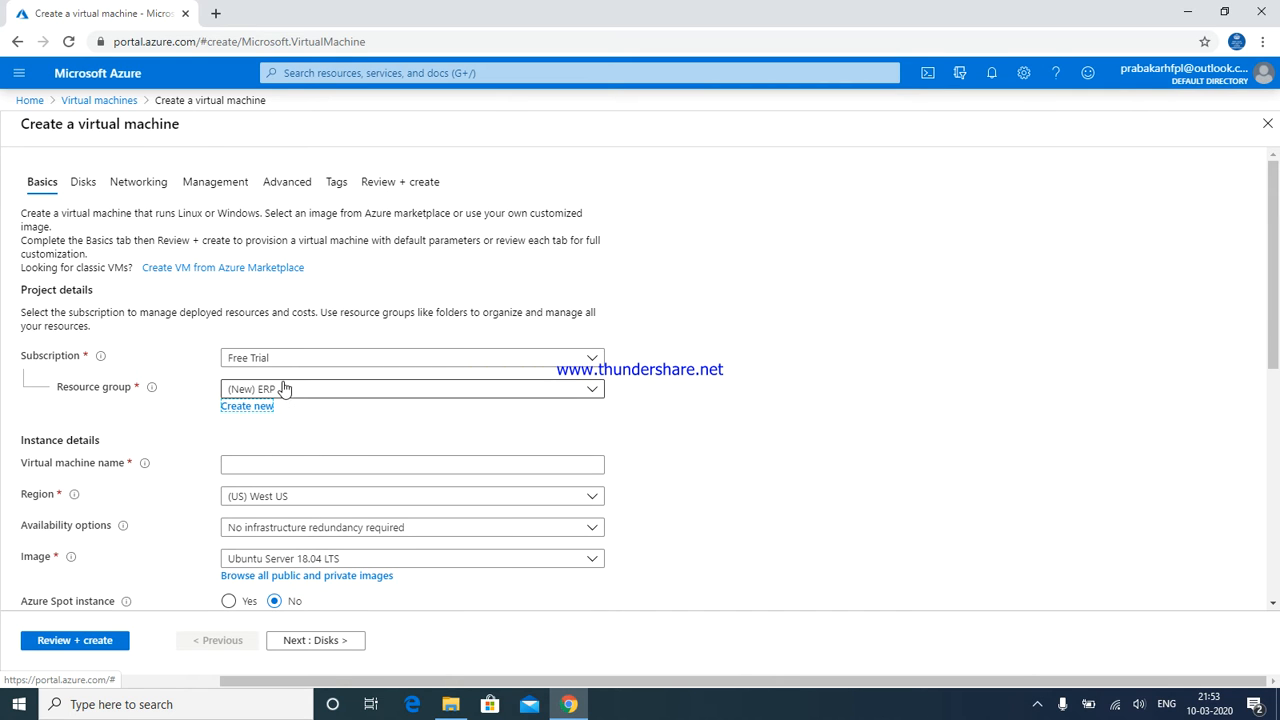
Enter ERP as the virtual machine name, correcting the lowercase typo
{"action": "left_click", "coordinate": [261, 463]}
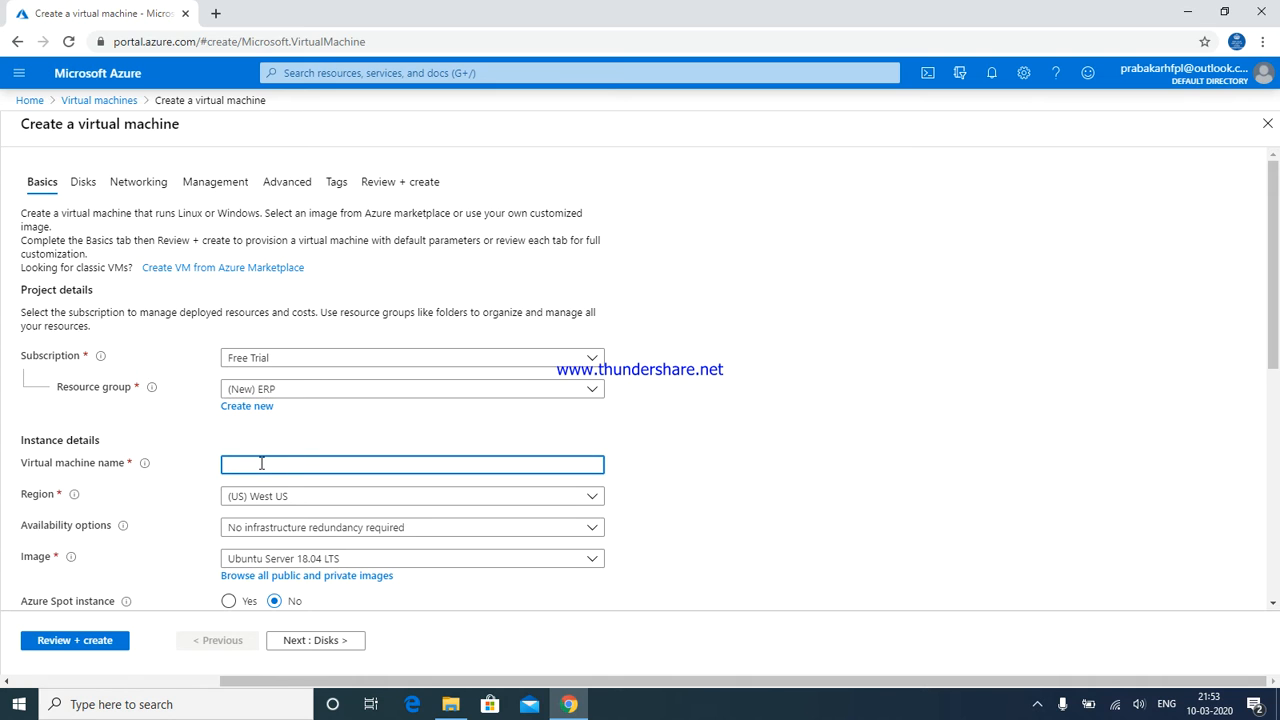
{"action": "type", "text": "ERp"}
{"action": "key", "text": "BackSpace"}
{"action": "type", "text": "P"}
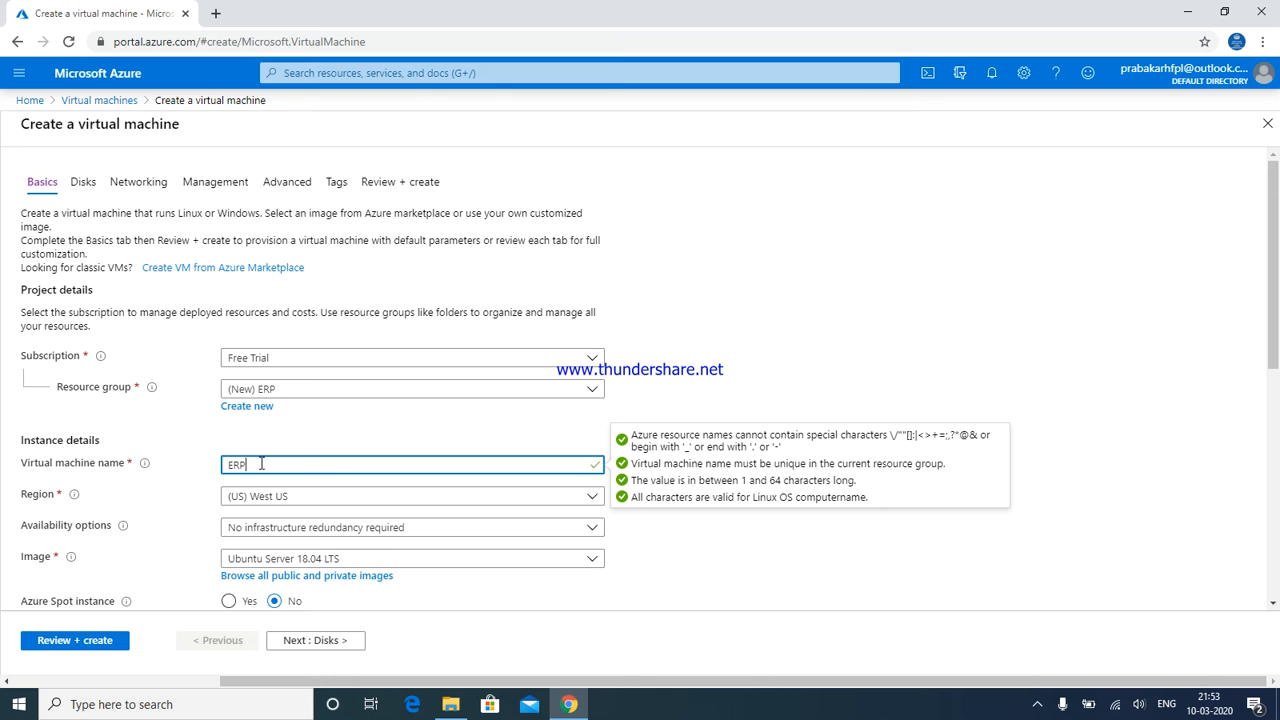
Set the region to (US) Central US, leaving availability options unchanged
{"action": "left_click", "coordinate": [257, 502]}
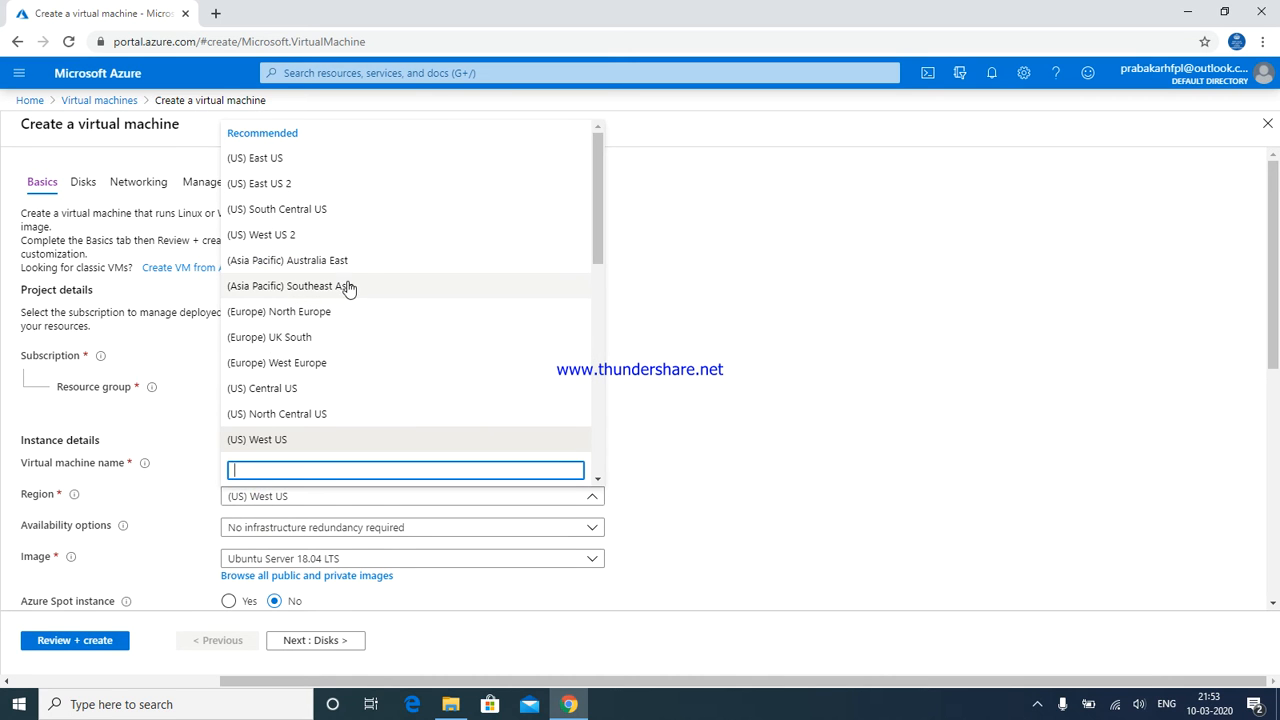
{"action": "left_click", "coordinate": [266, 388]}
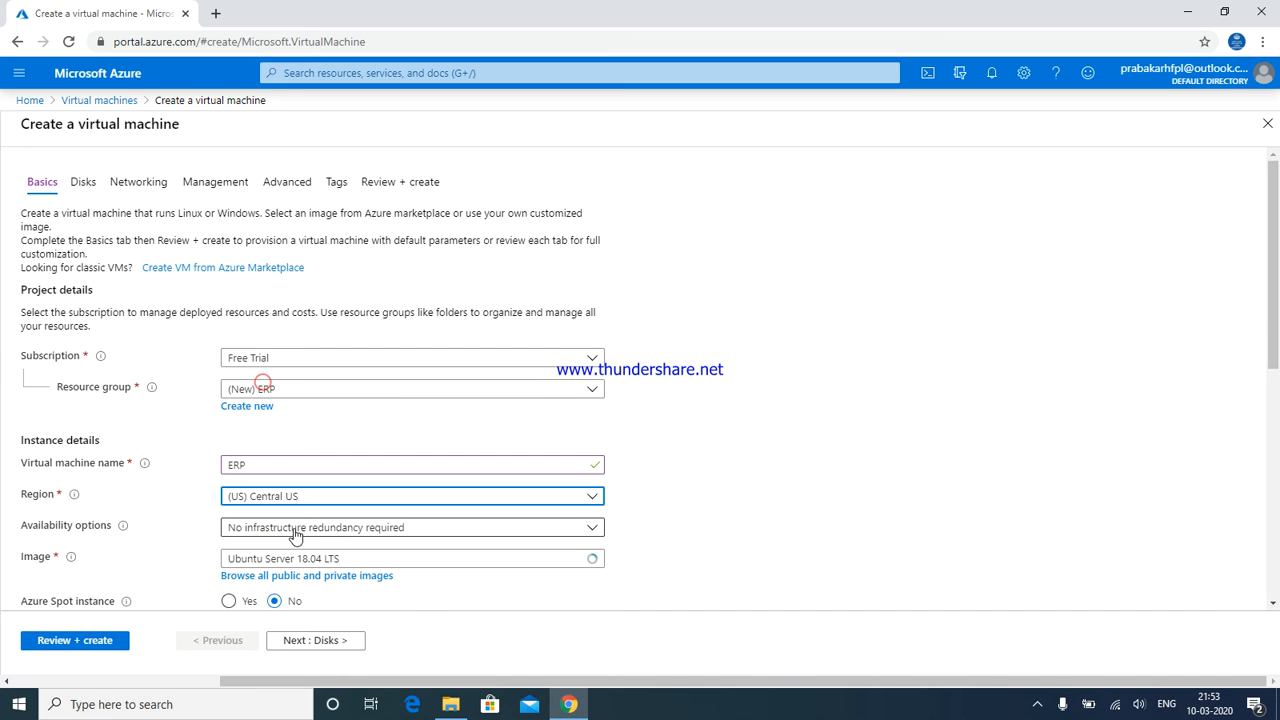
{"action": "left_click", "coordinate": [294, 531]}
{"action": "left_click", "coordinate": [295, 532]}
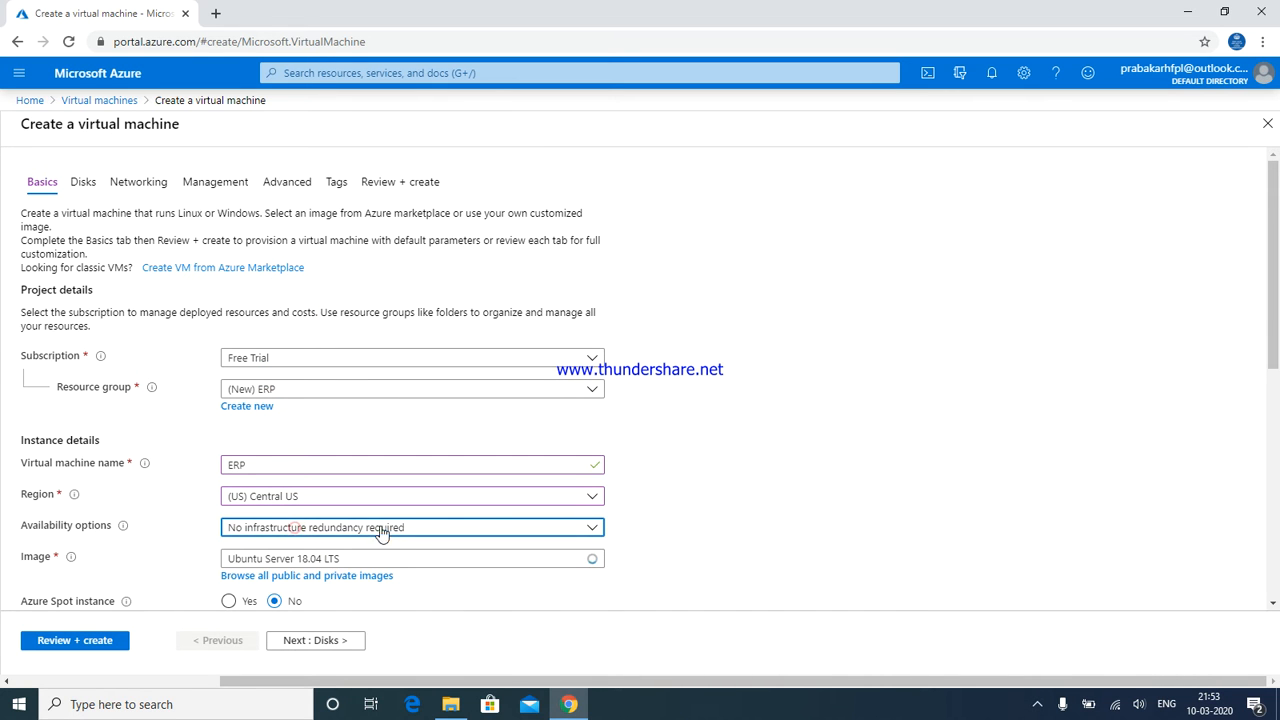
Choose Windows Server 2016 Datacenter as the VM image
{"action": "left_click", "coordinate": [426, 558]}
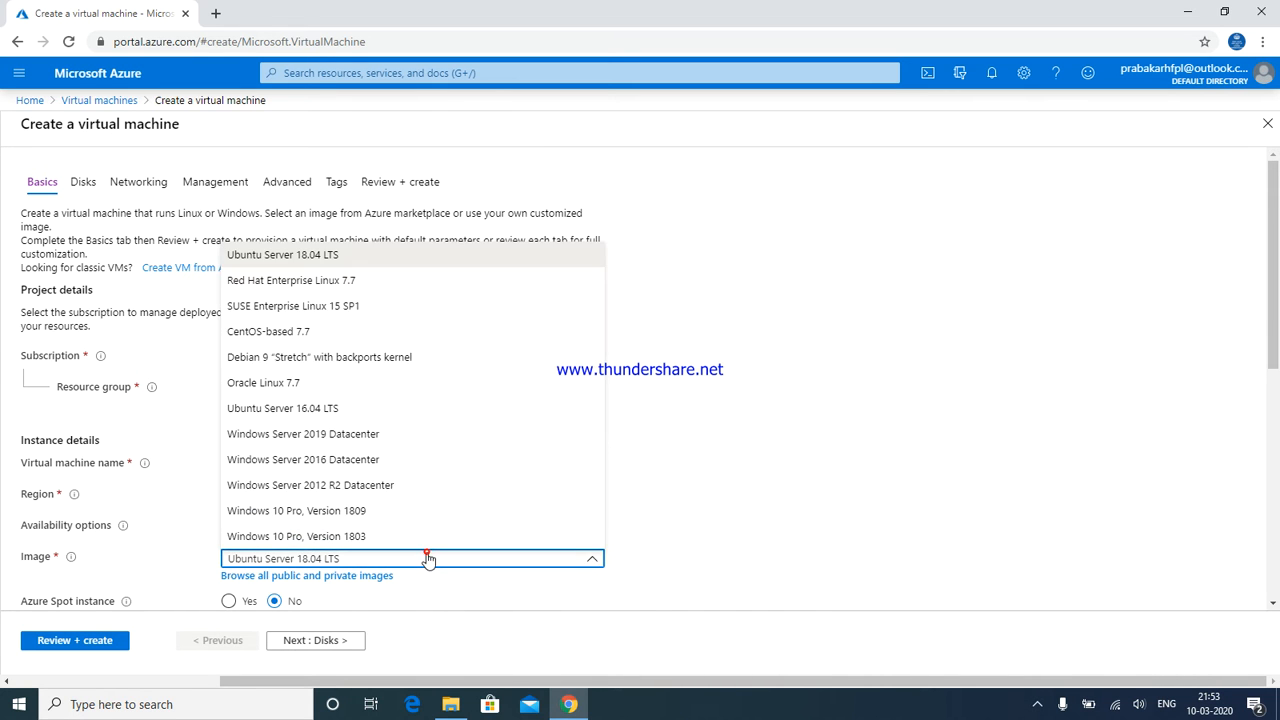
{"action": "left_click", "coordinate": [353, 461]}
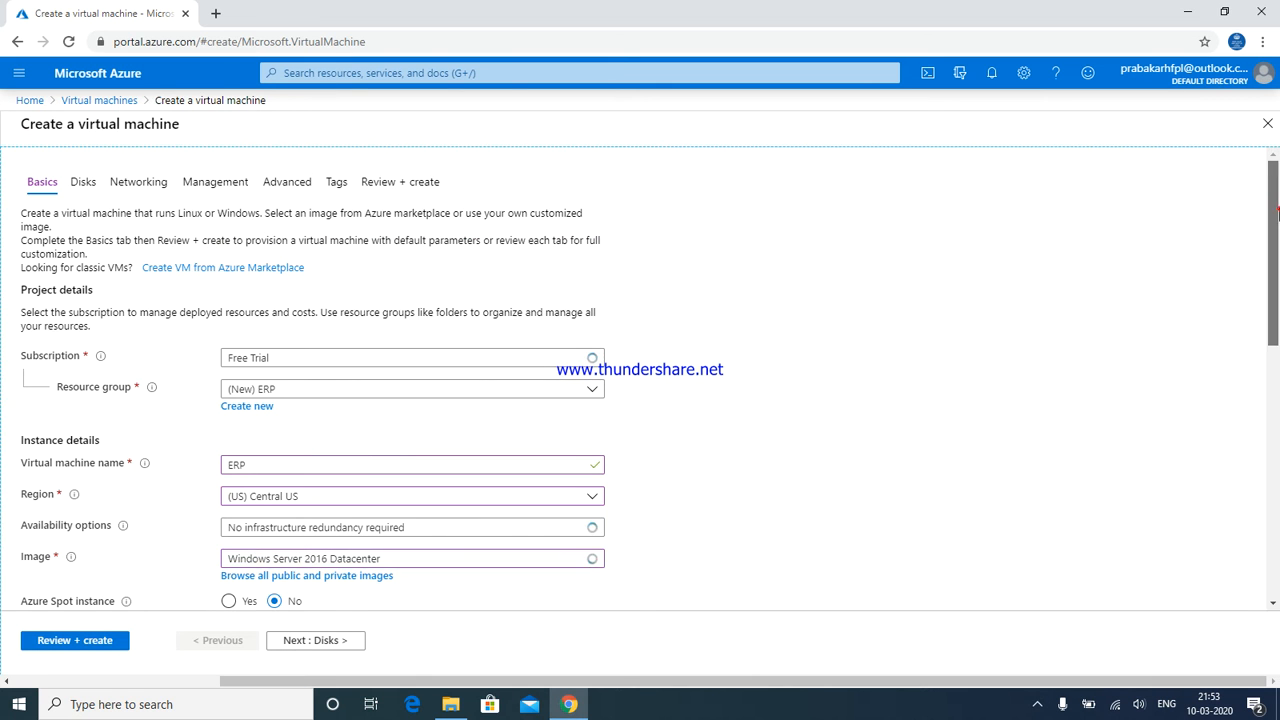
{"action": "scroll", "coordinate": [1277, 212], "scroll_direction": "down", "scroll_amount": 3}
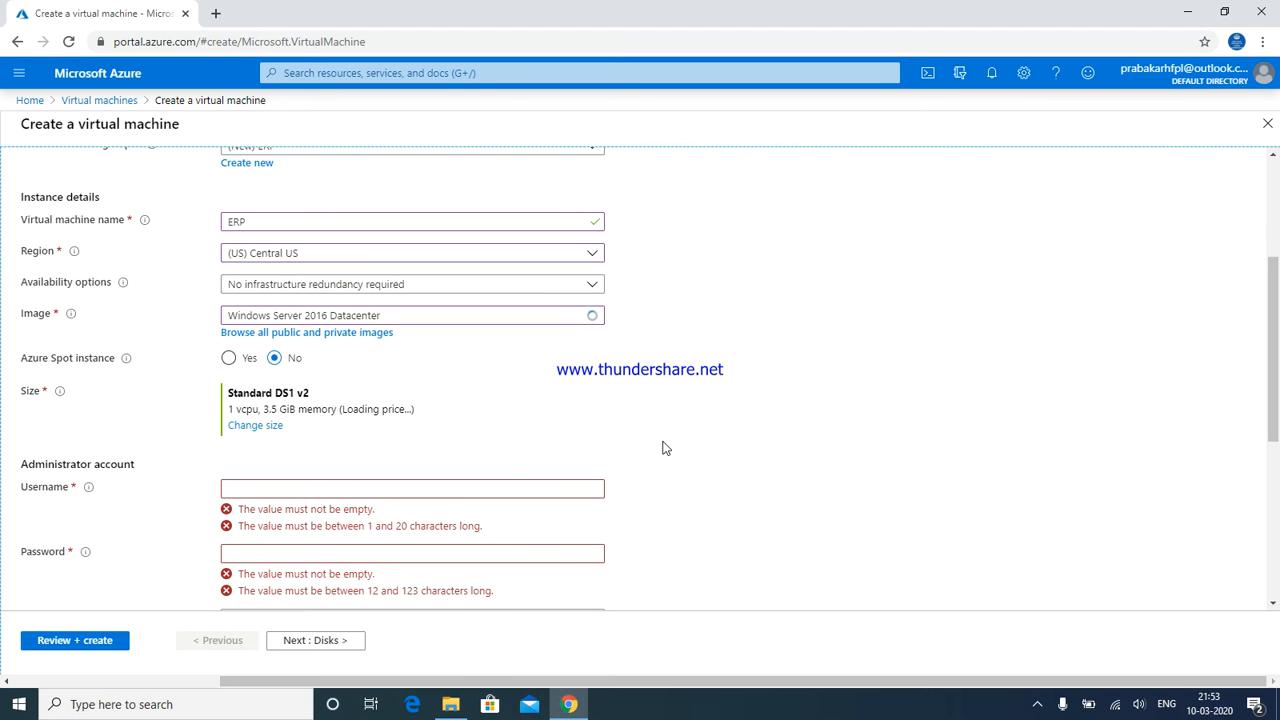
Pick Standard D2s v3 (2 vCPUs, 8 GiB memory) as the VM size
{"action": "left_click", "coordinate": [258, 427]}
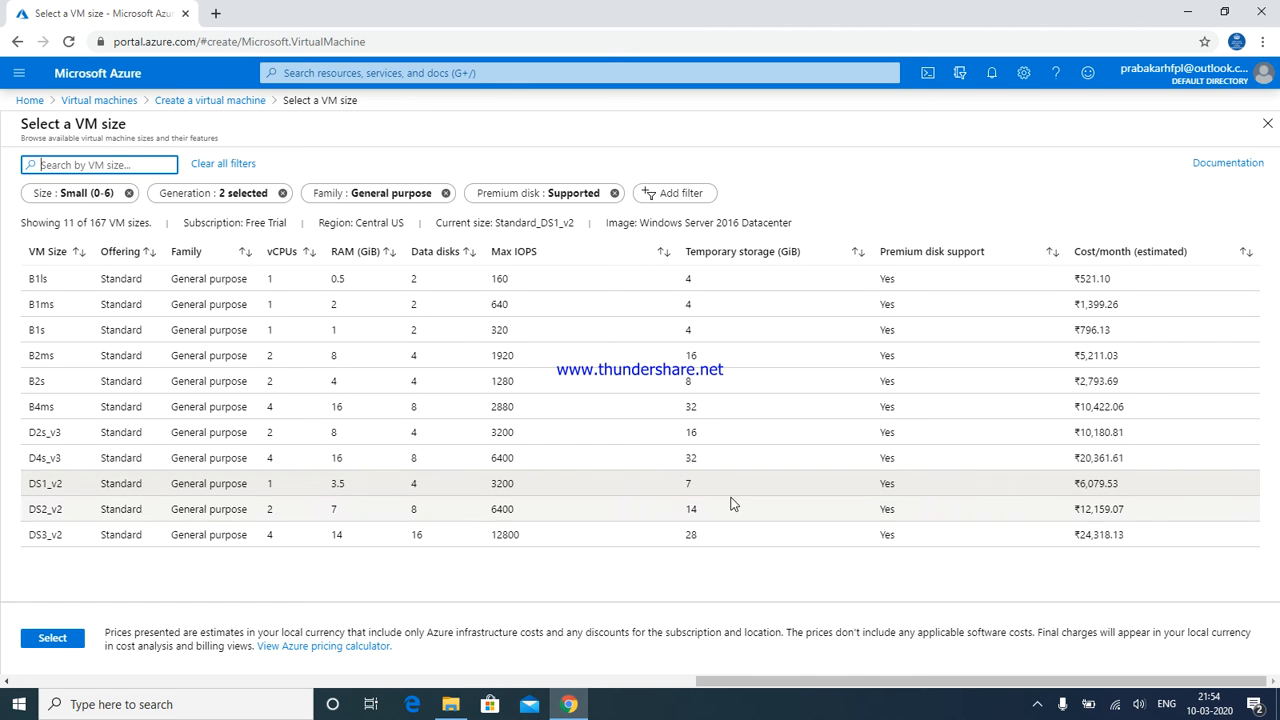
{"action": "left_click", "coordinate": [322, 438]}
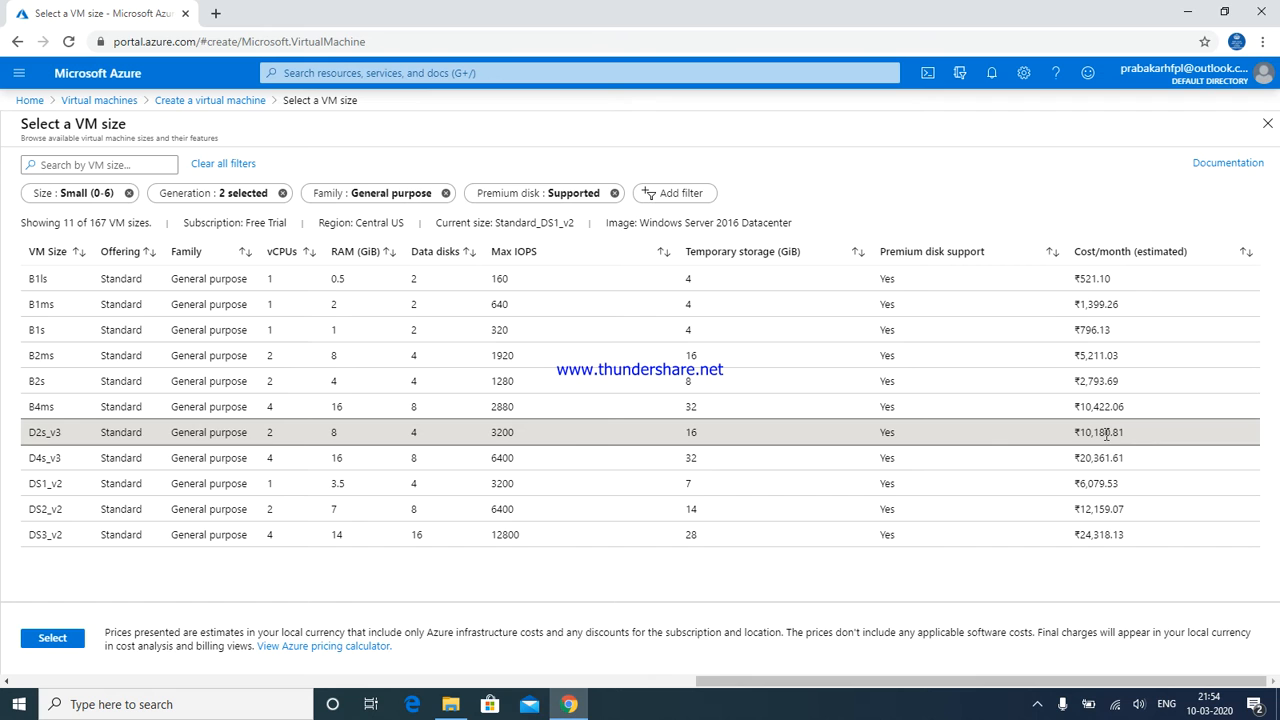
{"action": "left_click", "coordinate": [52, 638]}
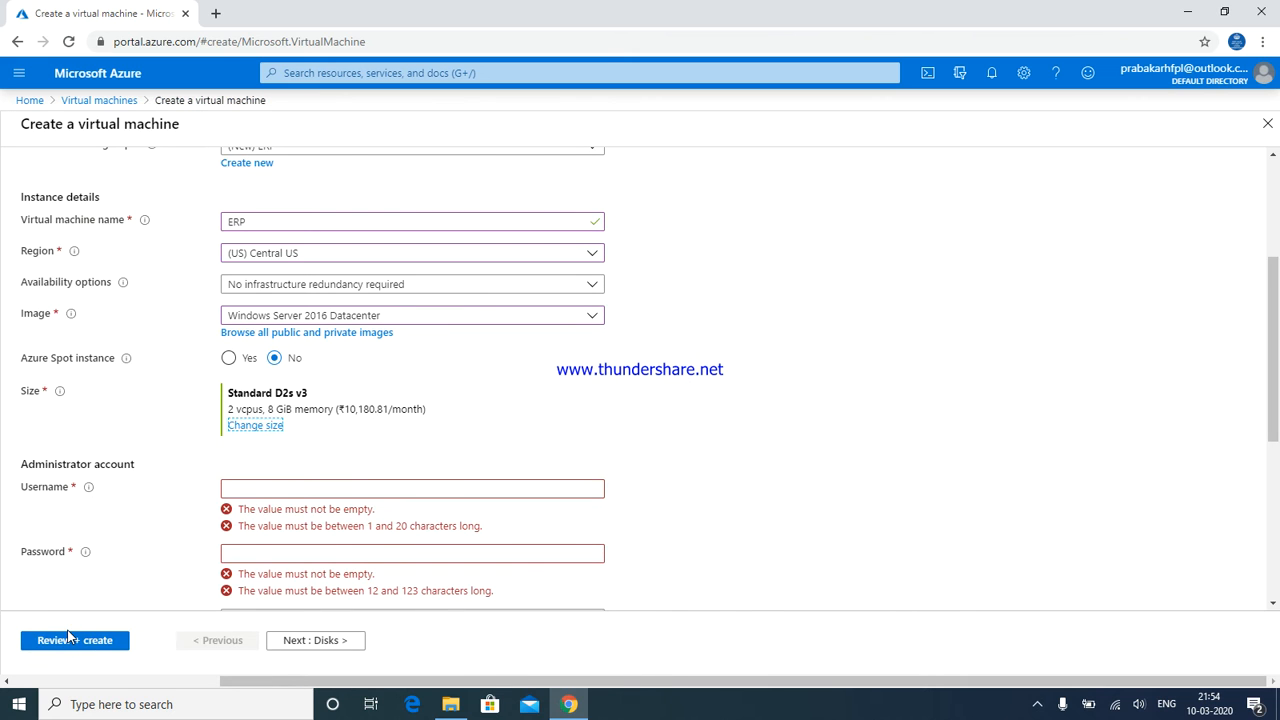
Enter administrator username ERPSQL and type the account password in both password fields
{"action": "left_click", "coordinate": [262, 486]}
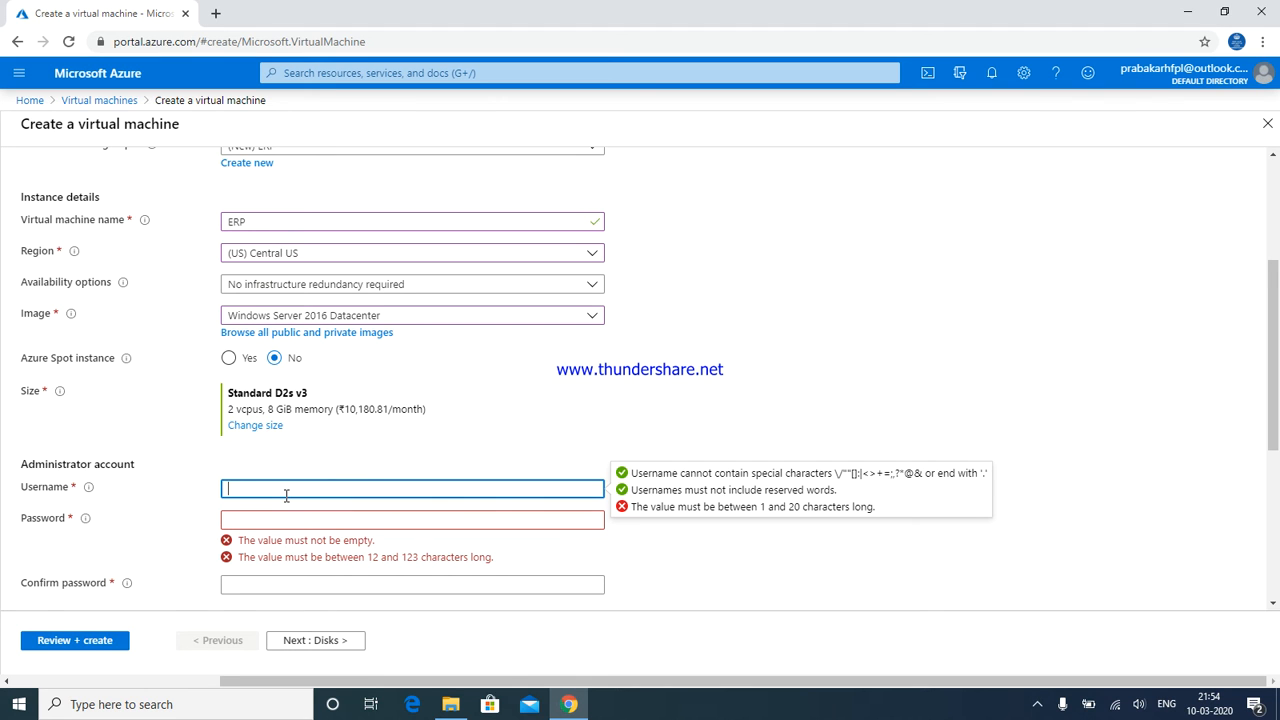
{"action": "type", "text": "ERPSQL"}
{"action": "key", "text": "Tab"}
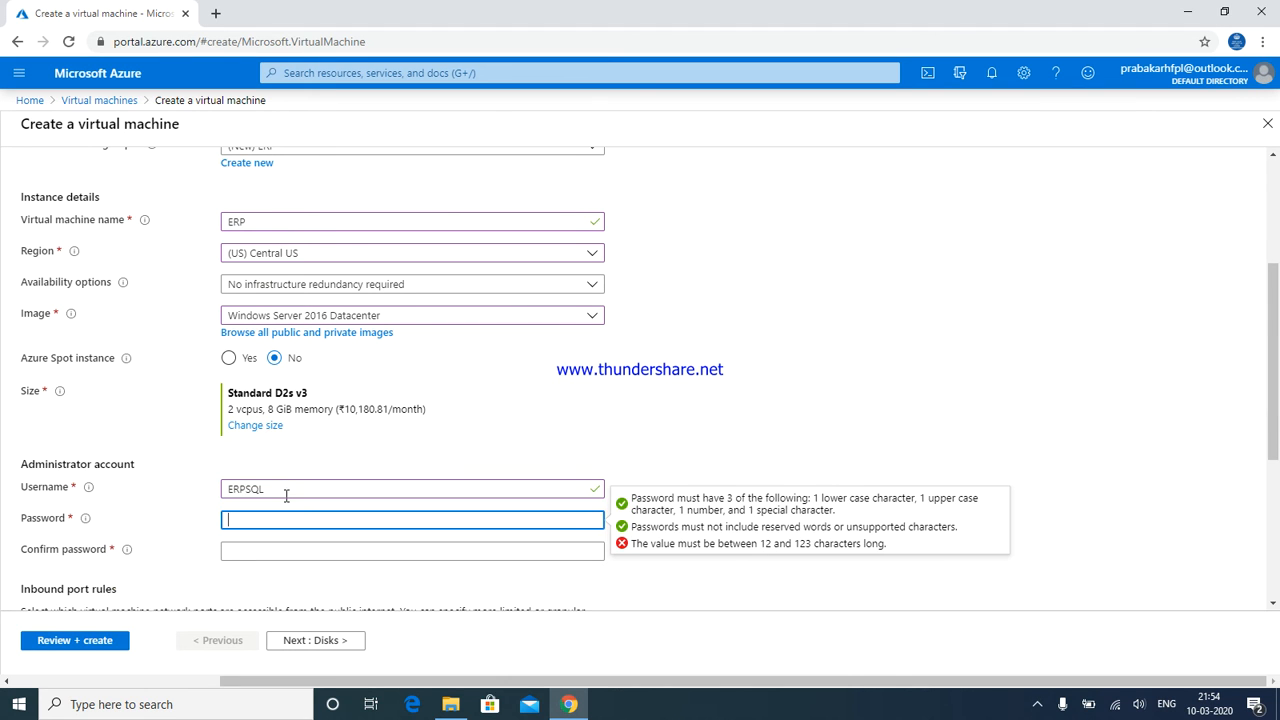
{"action": "type", "text": "Pa"}
{"action": "key", "text": "BackSpace"}
{"action": "key", "text": "BackSpace"}
{"action": "key", "text": "BackSpace"}
{"action": "key", "text": "BackSpace"}
{"action": "type", "text": "Password@123"}
{"action": "key", "text": "Tab"}
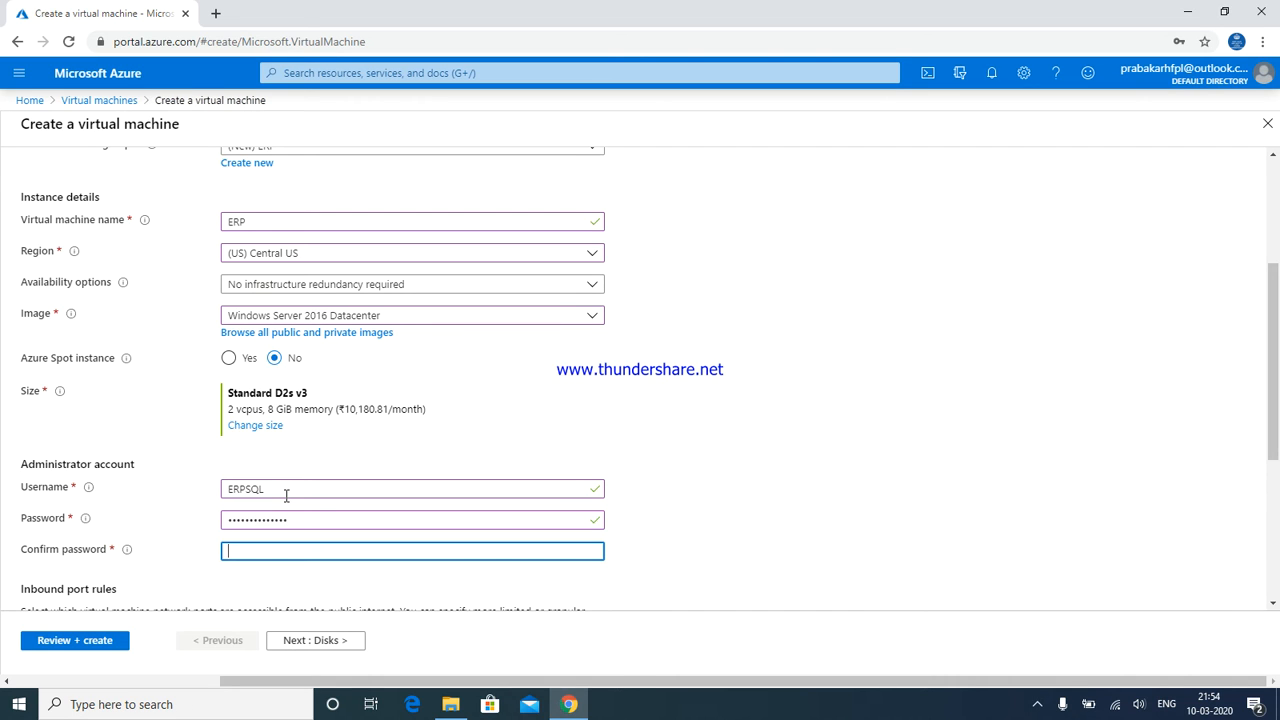
{"action": "type", "text": "Password@12"}
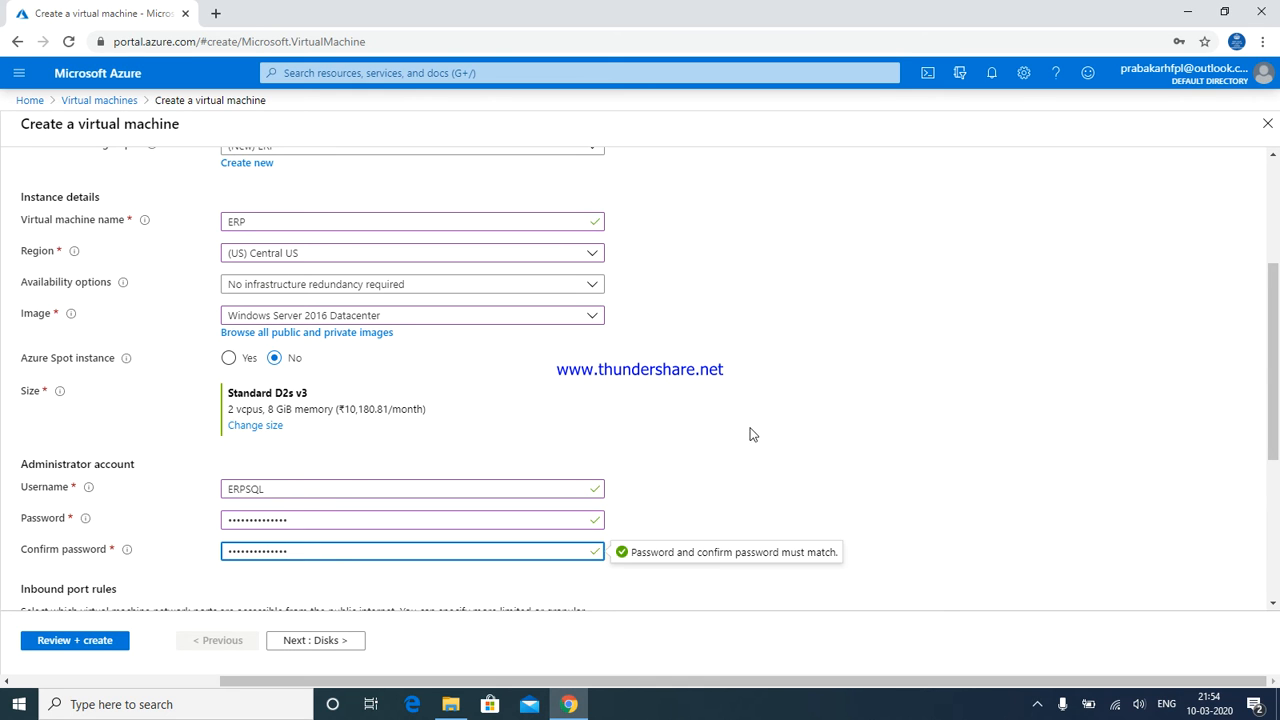
{"action": "type", "text": "3"}
{"action": "left_click_drag", "start_coordinate": [1276, 332], "coordinate": [1276, 428]}
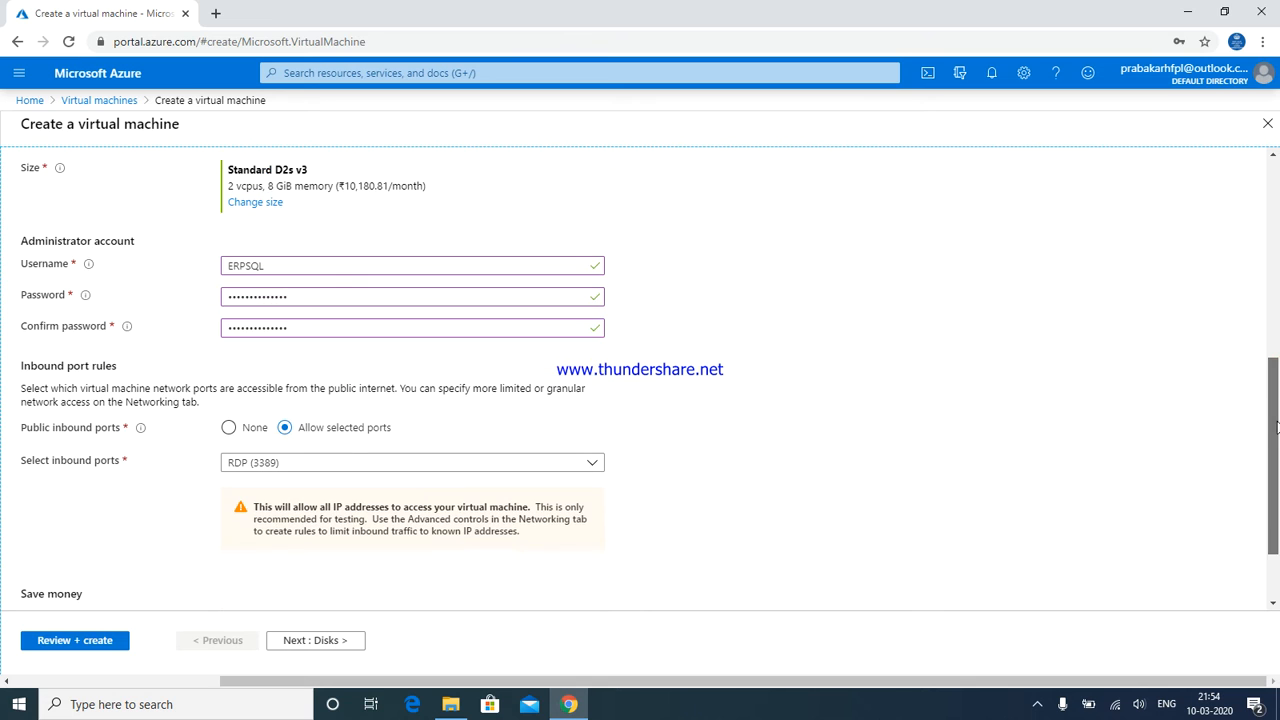
Allow HTTP (80) and HTTPS (443) inbound alongside RDP (3389), then continue to Disks
{"action": "left_click", "coordinate": [290, 462]}
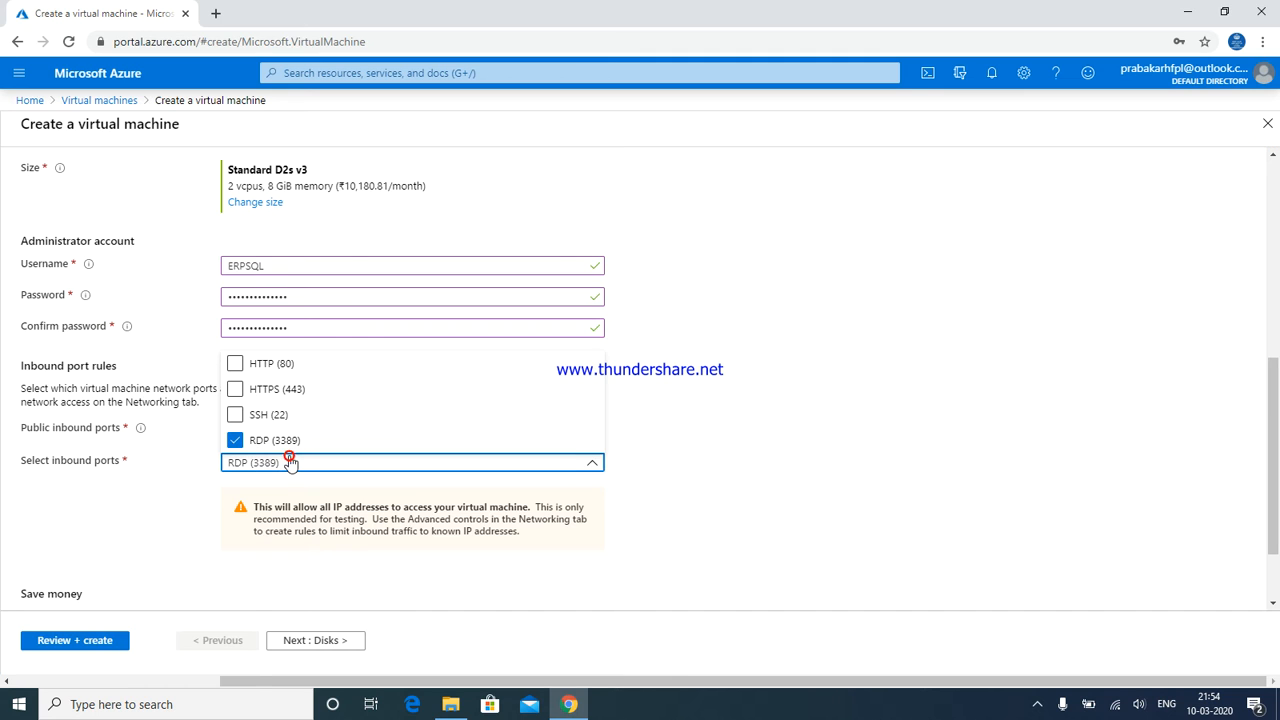
{"action": "left_click", "coordinate": [236, 390]}
{"action": "left_click", "coordinate": [235, 364]}
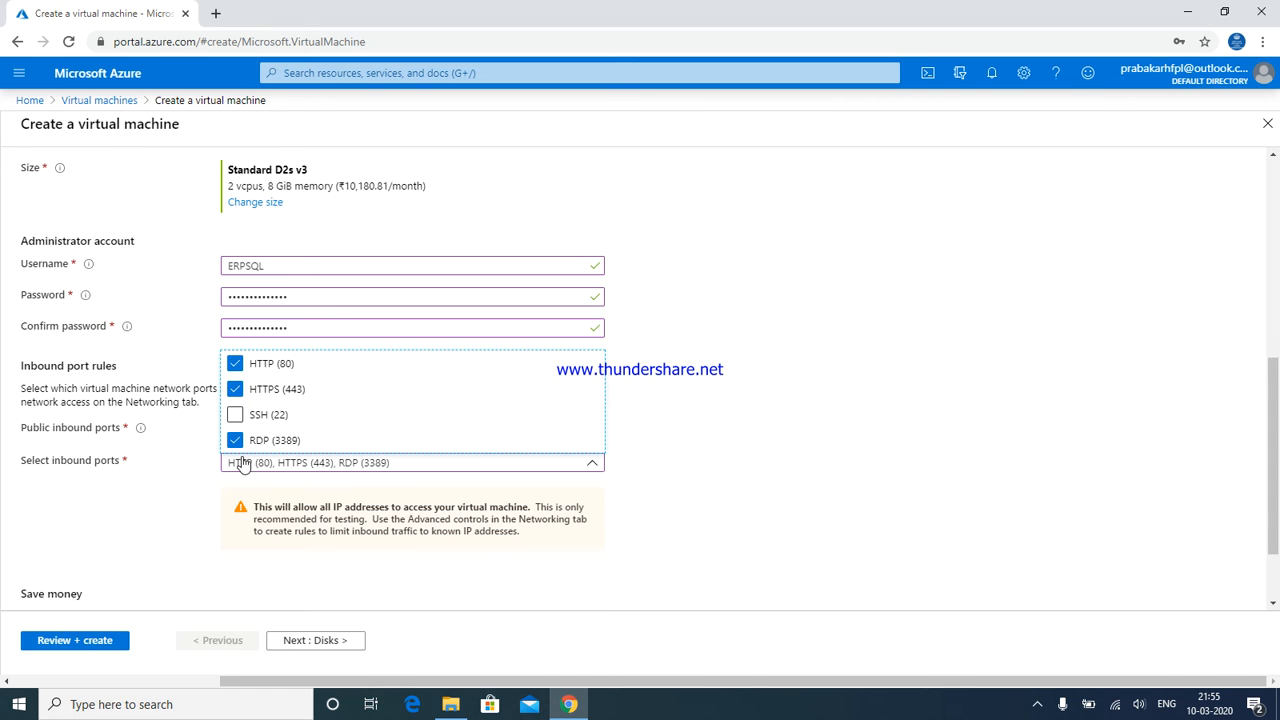
{"action": "left_click", "coordinate": [180, 556]}
{"action": "left_click", "coordinate": [314, 640]}
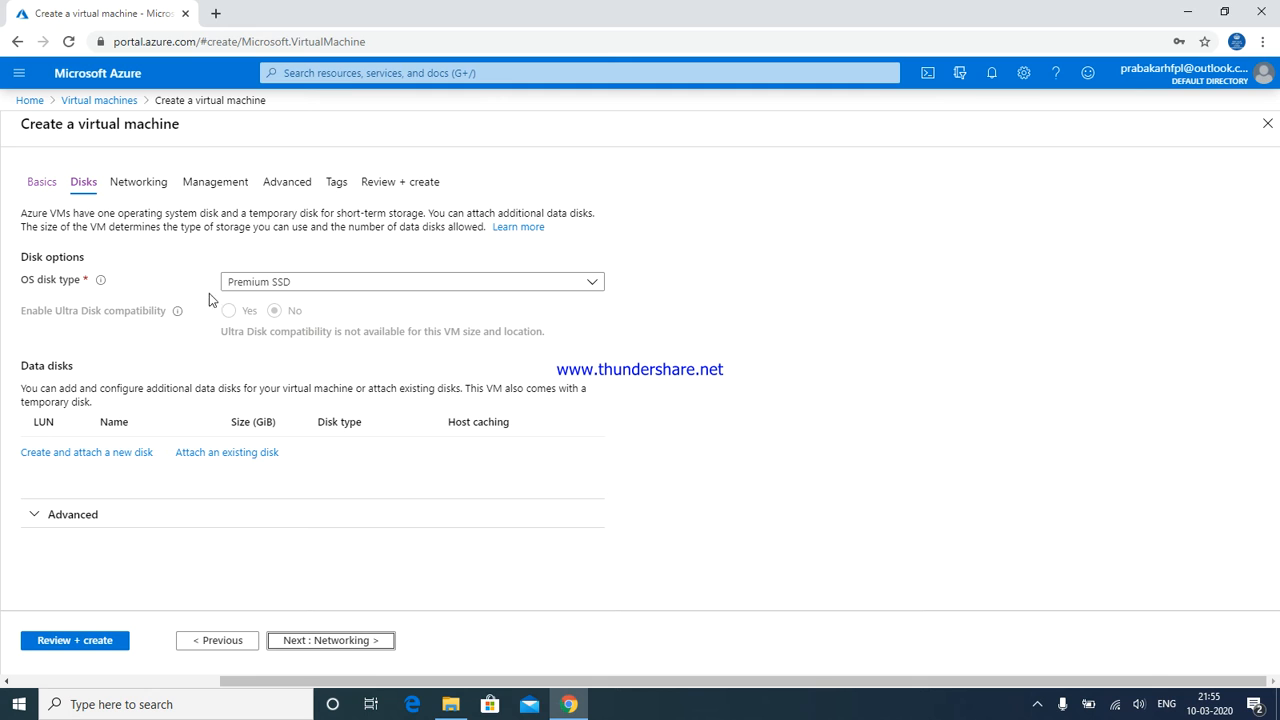
Keep Premium SSD for the OS disk and begin creating data disk ERP_DataDisk_0
{"action": "left_click", "coordinate": [227, 290]}
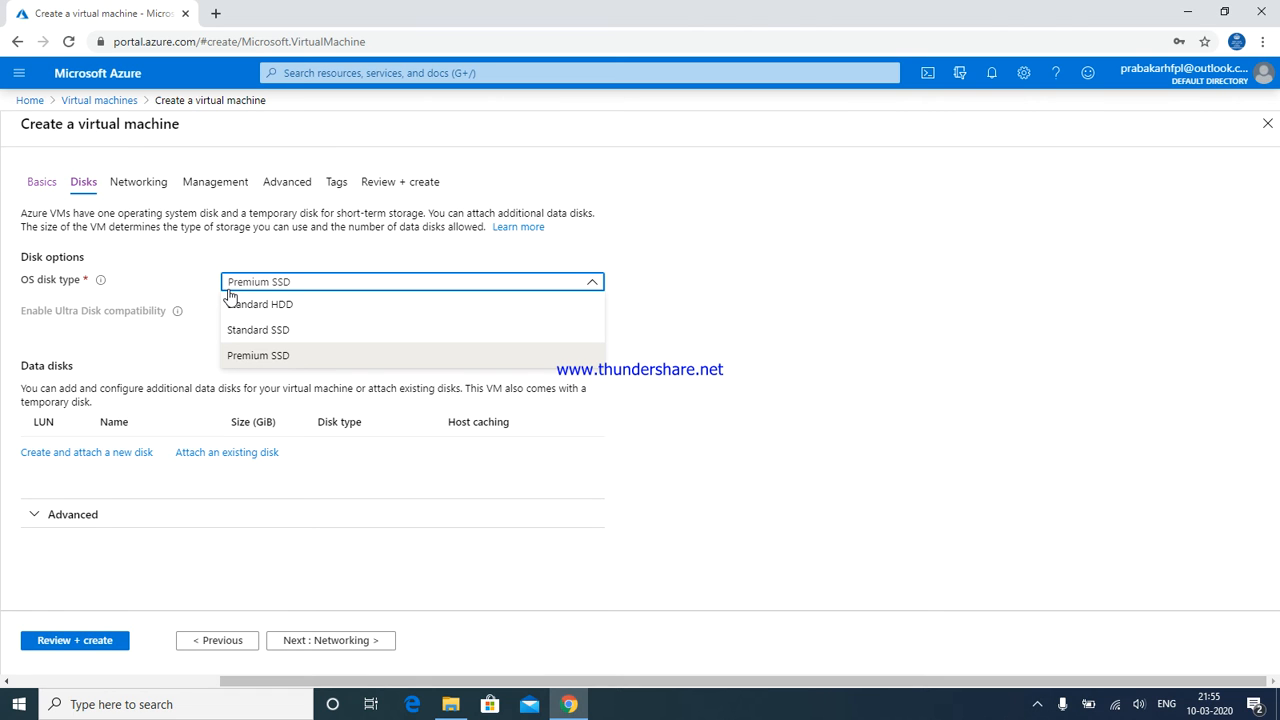
{"action": "left_click", "coordinate": [775, 299]}
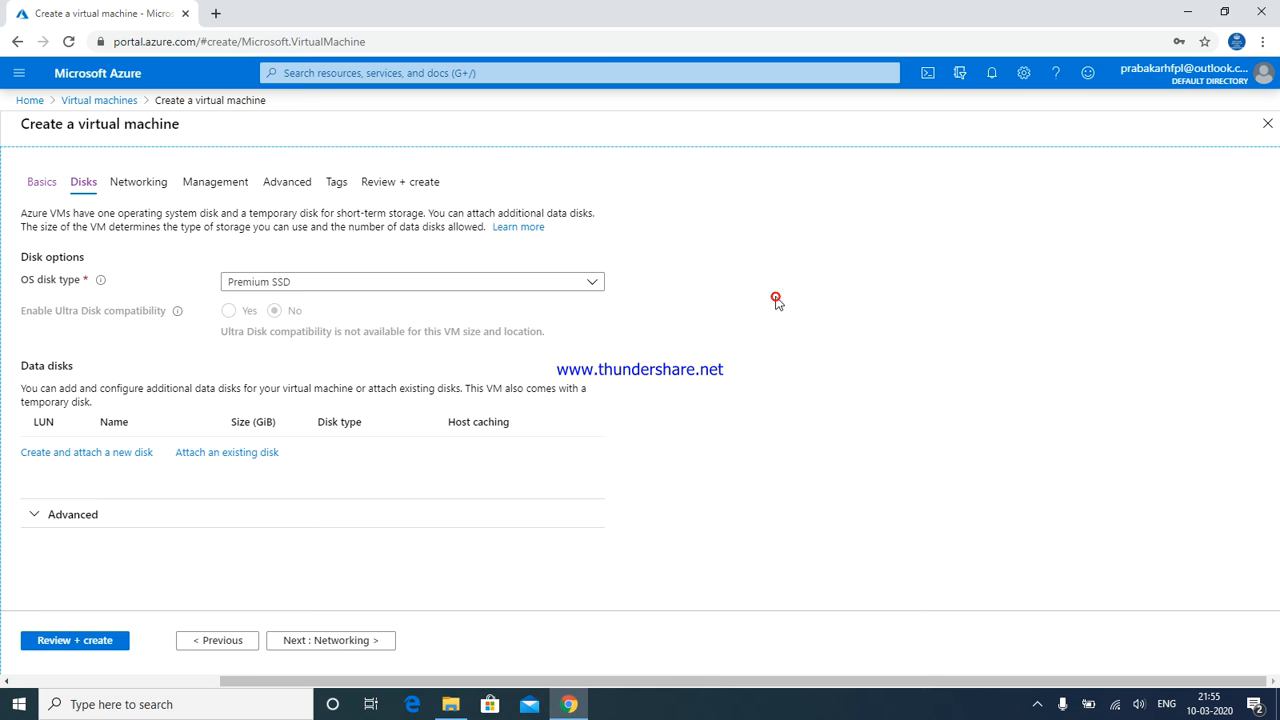
{"action": "left_click", "coordinate": [98, 455]}
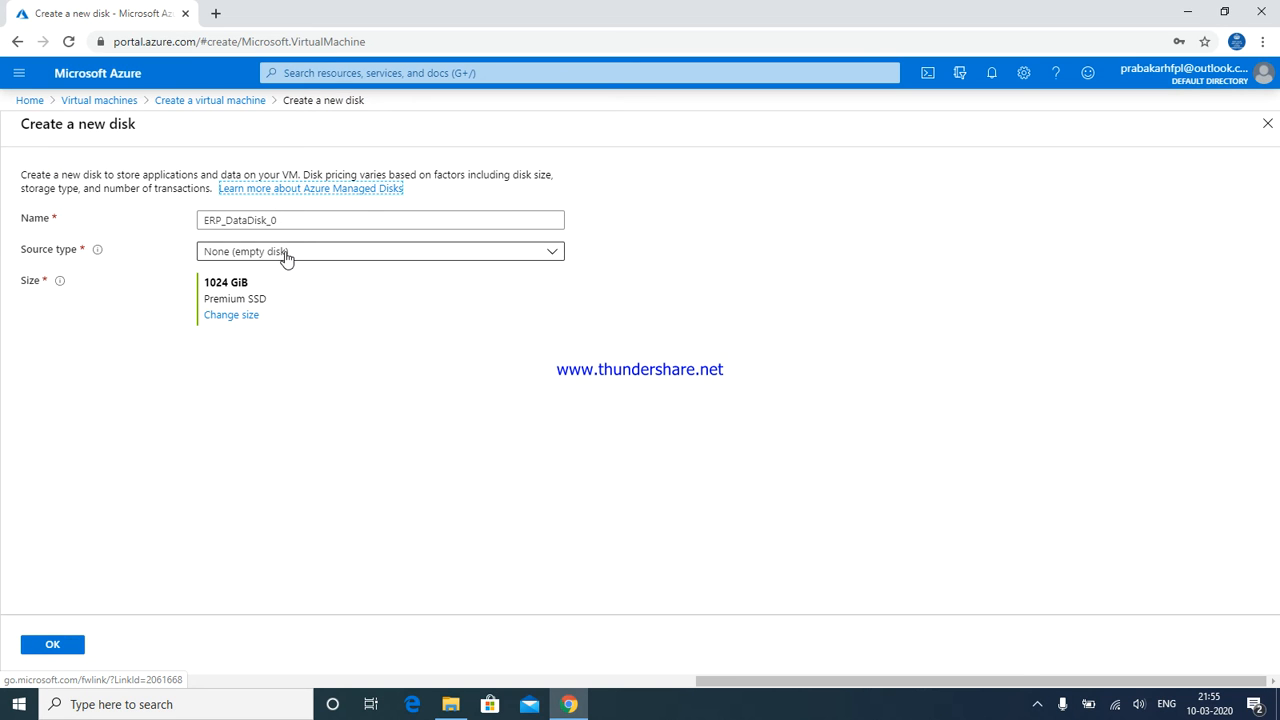
Try Storage blob and Snapshot sources, revert to None (empty disk), and open disk sizes
{"action": "left_click", "coordinate": [286, 254]}
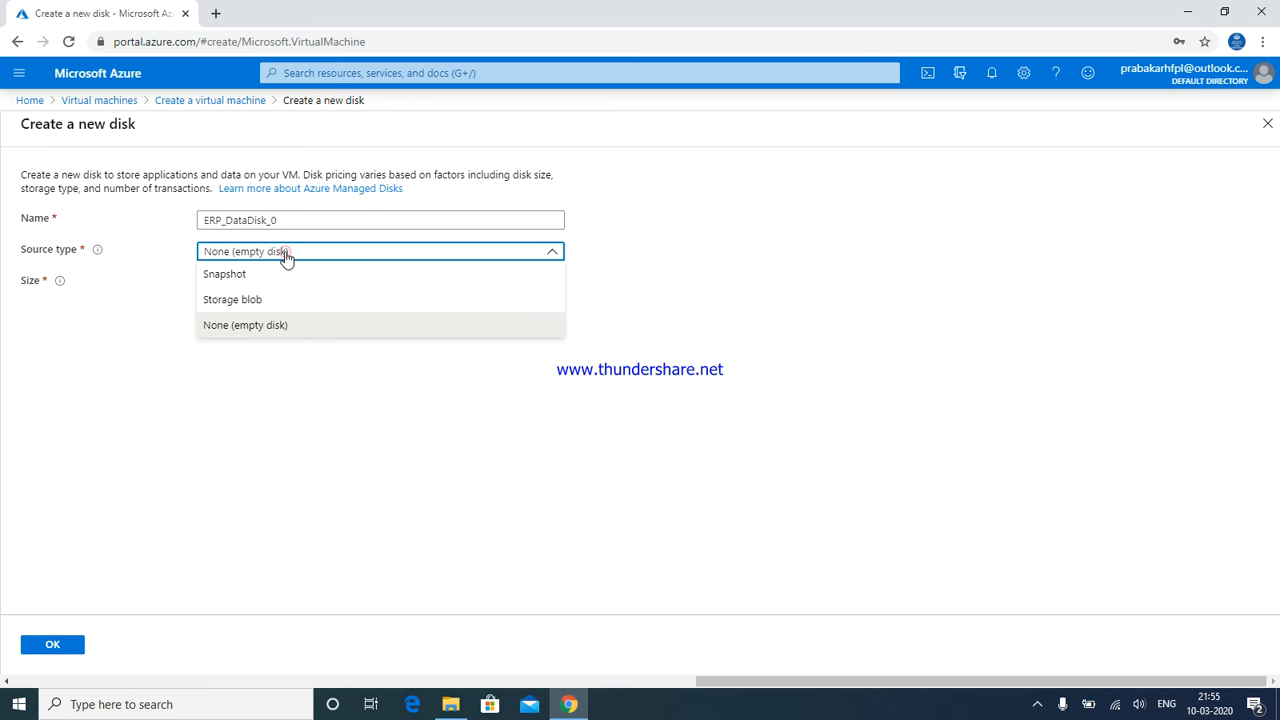
{"action": "left_click", "coordinate": [224, 295]}
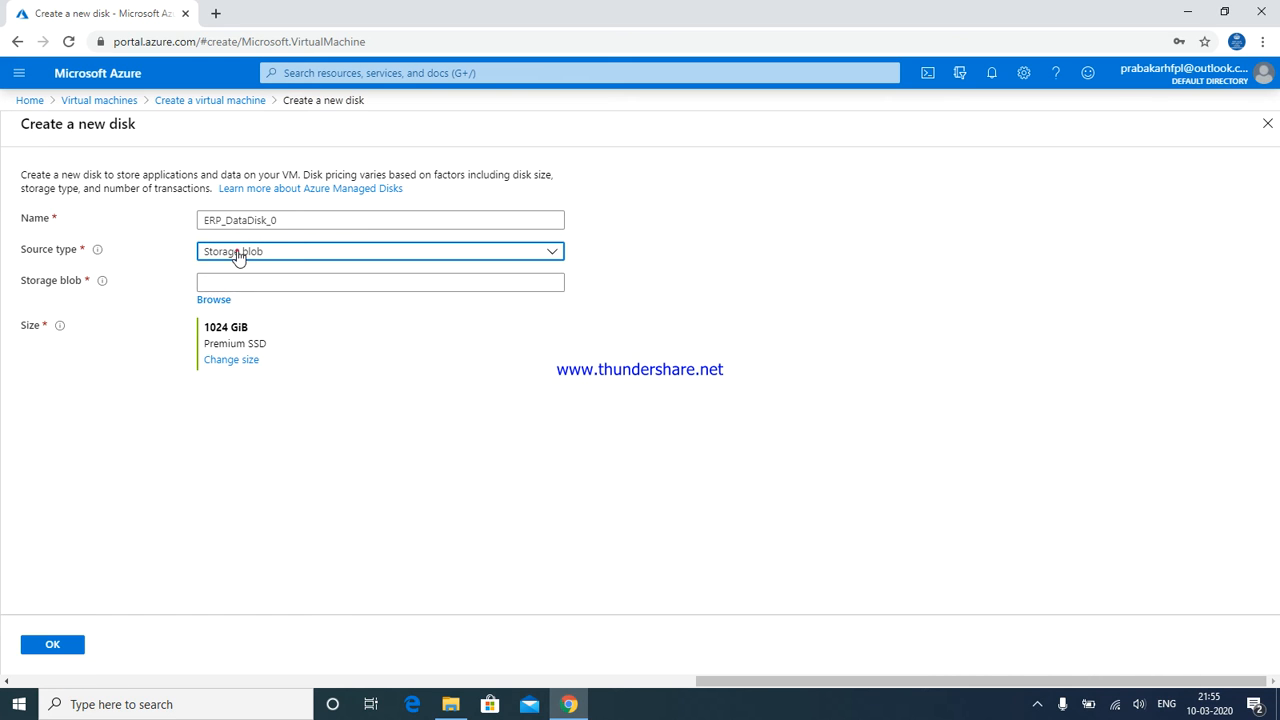
{"action": "left_click", "coordinate": [236, 251]}
{"action": "left_click", "coordinate": [231, 275]}
{"action": "left_click", "coordinate": [232, 284]}
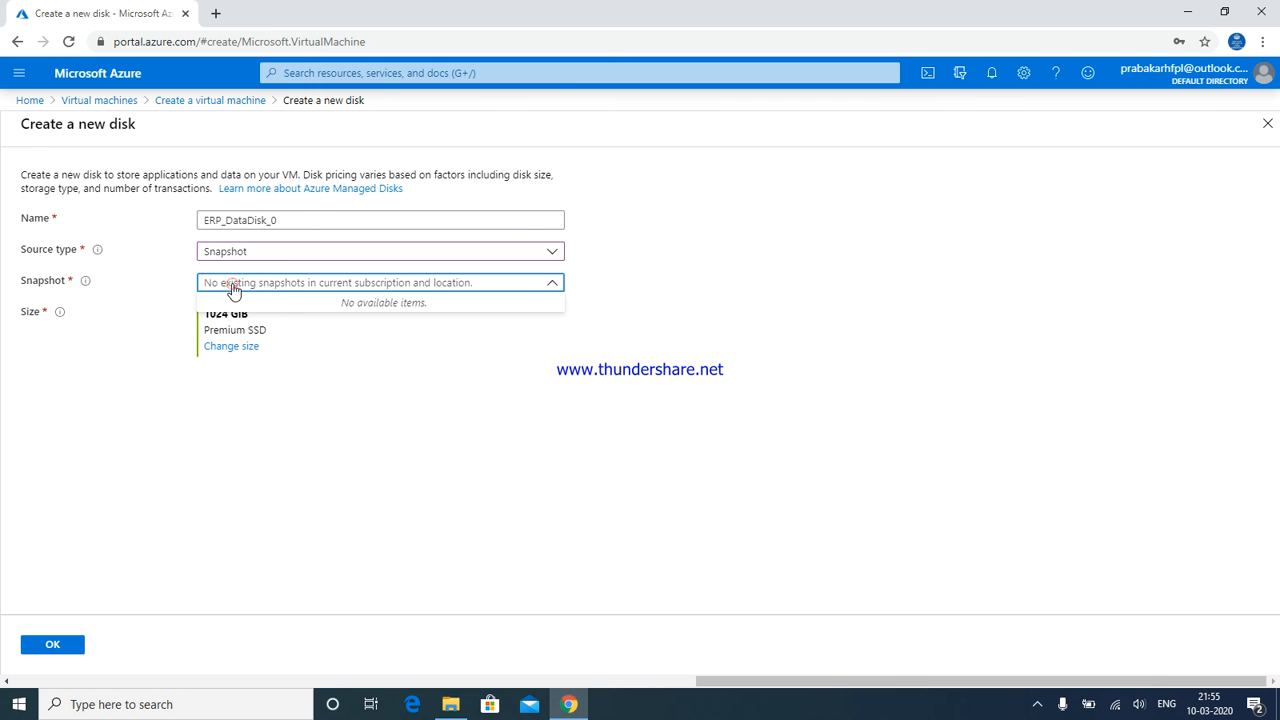
{"action": "left_click", "coordinate": [236, 258]}
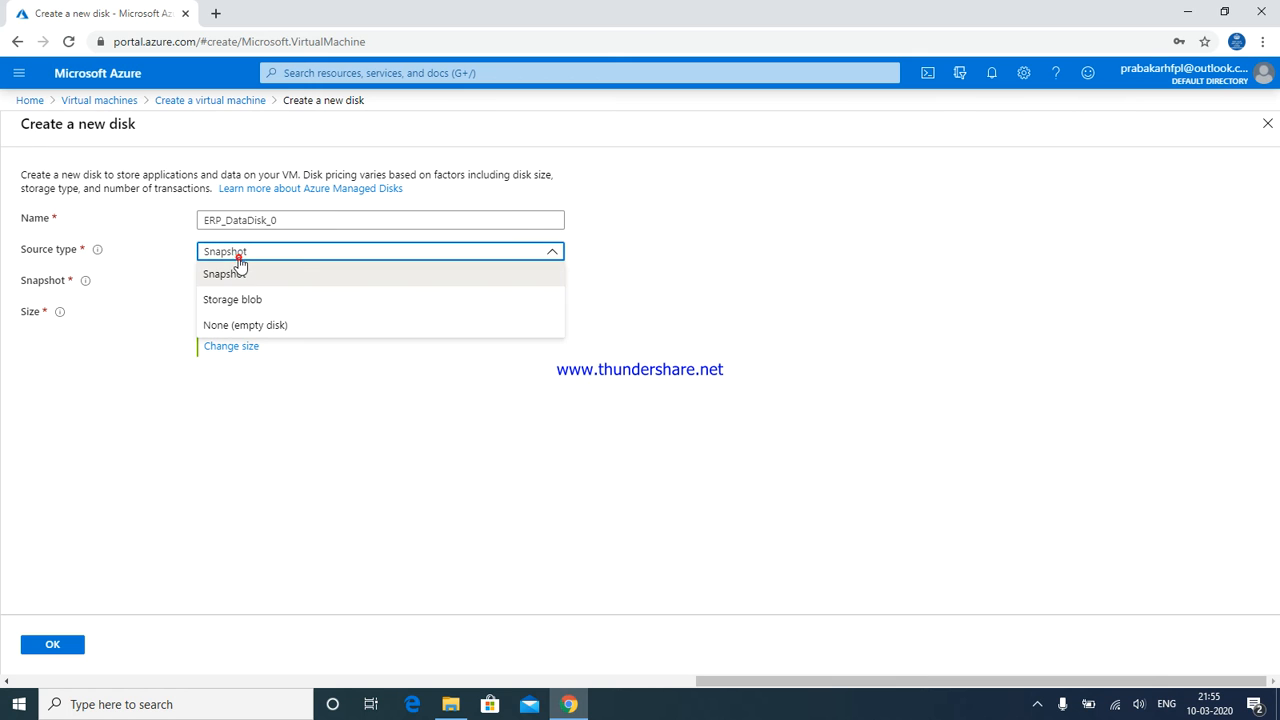
{"action": "left_click", "coordinate": [238, 323]}
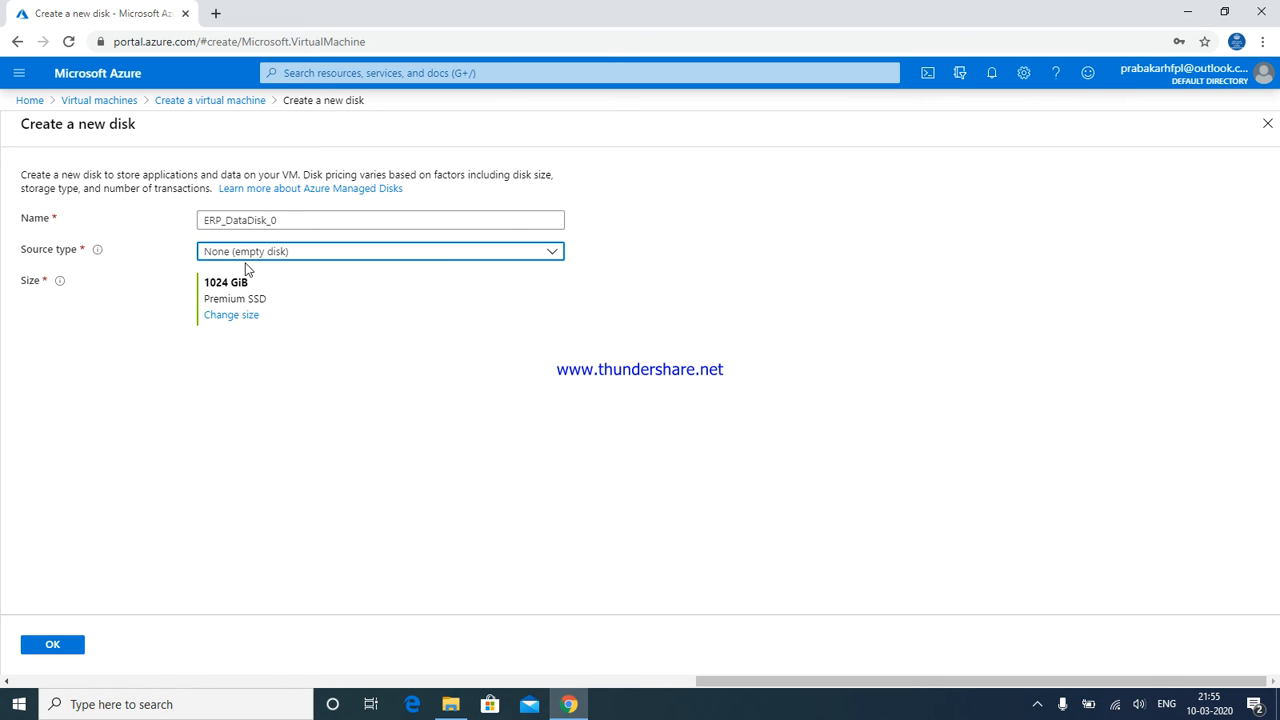
{"action": "left_click", "coordinate": [237, 318]}
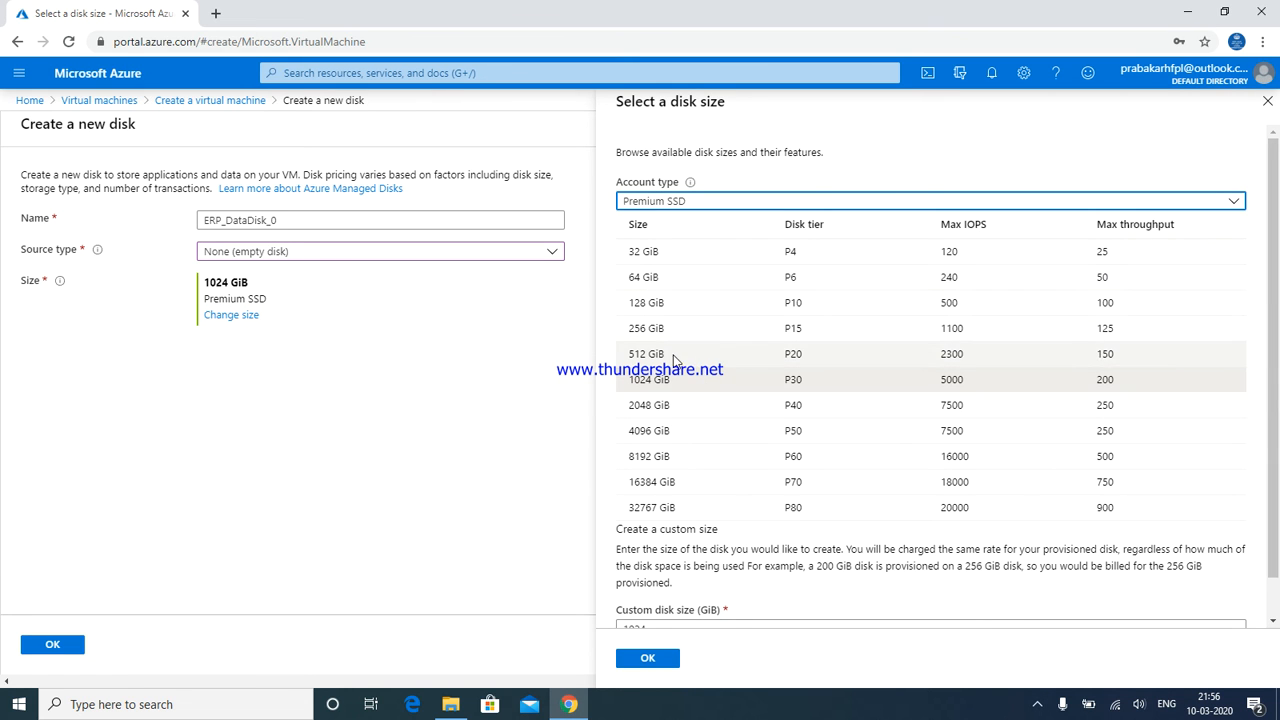
Choose 32 GiB and attach ERP_DataDisk_0 to the VM at LUN 0
{"action": "left_click", "coordinate": [650, 251]}
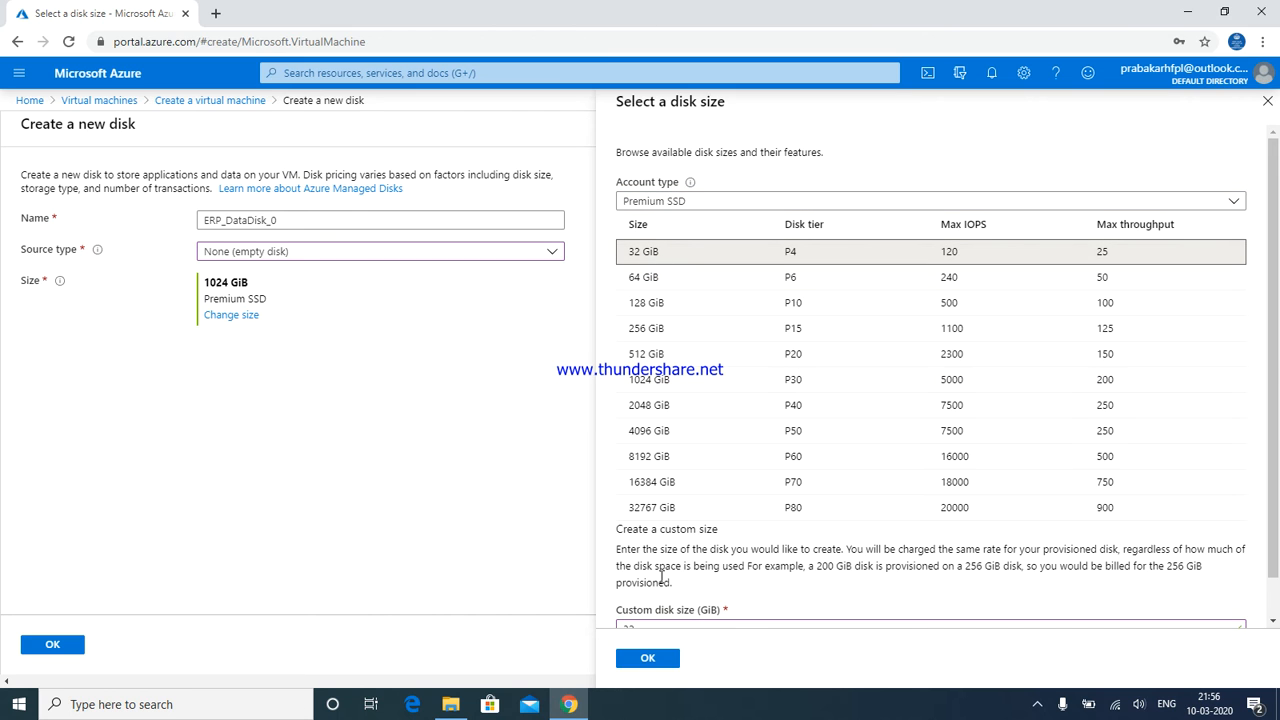
{"action": "left_click_drag", "start_coordinate": [1276, 289], "coordinate": [1279, 355]}
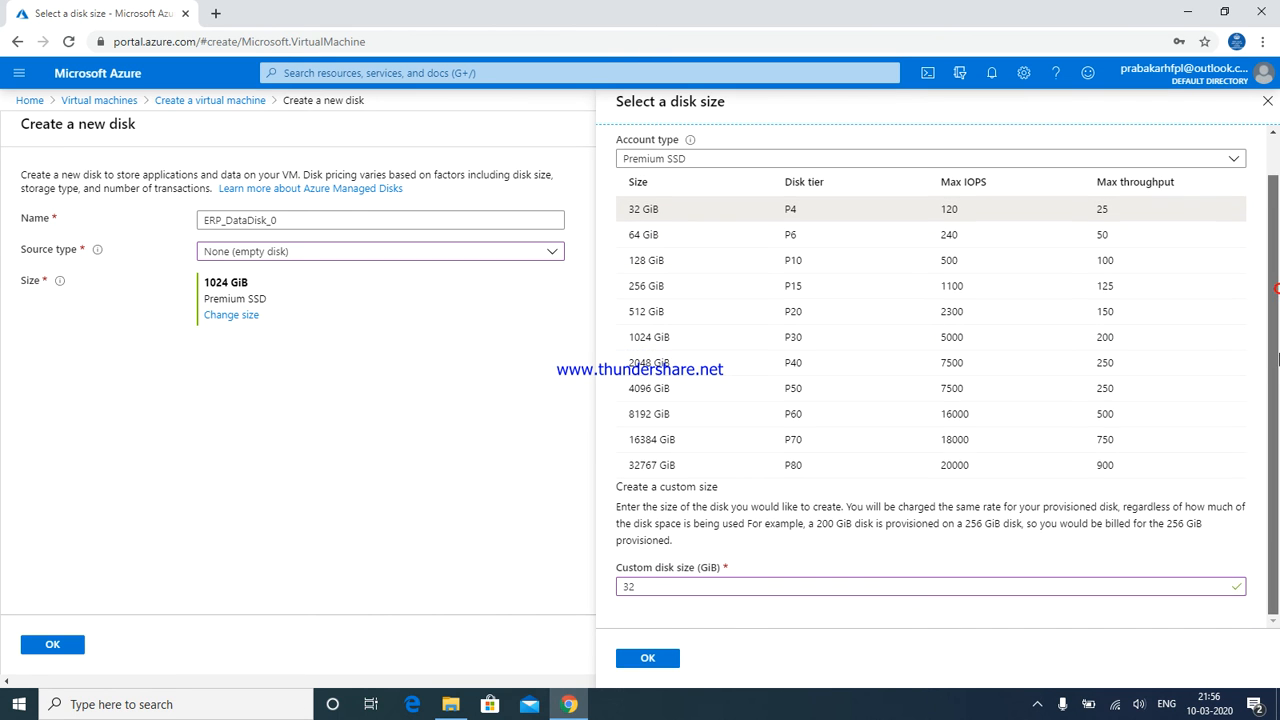
{"action": "left_click", "coordinate": [650, 658]}
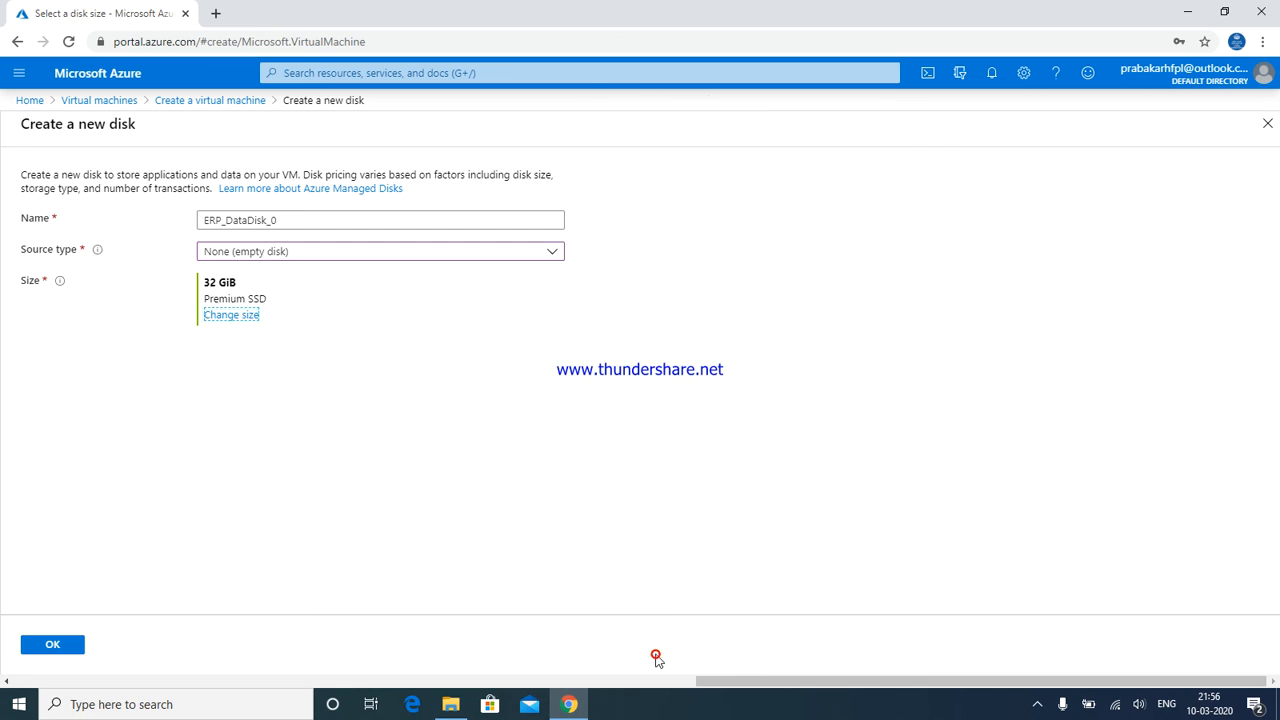
{"action": "left_click", "coordinate": [50, 645]}
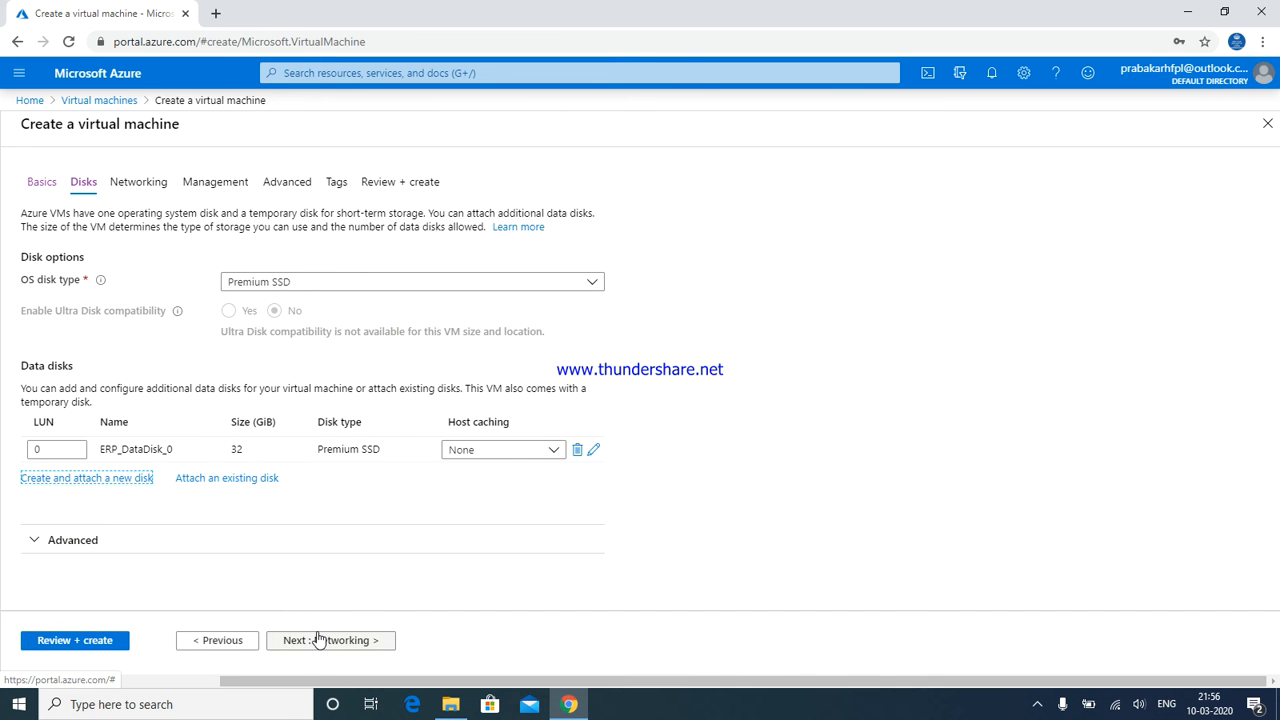
Keep the default Networking settings and continue to the Management tab
{"action": "left_click", "coordinate": [318, 640]}
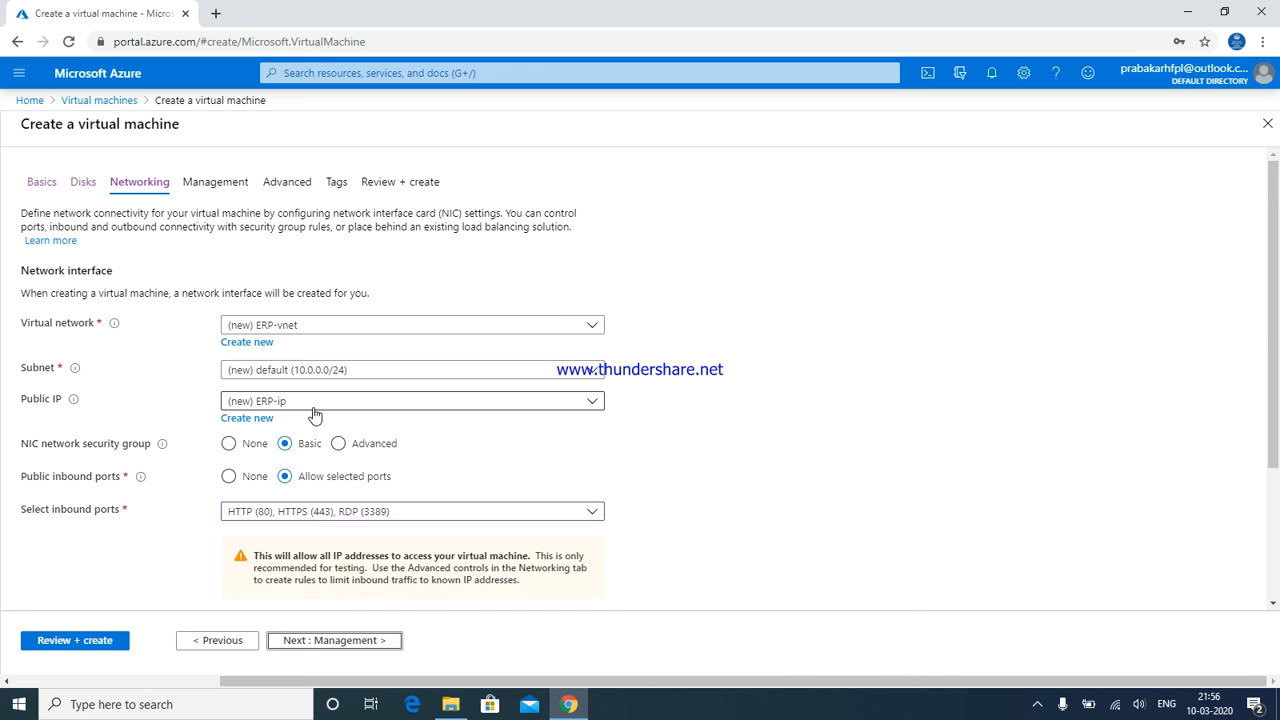
{"action": "left_click", "coordinate": [320, 645]}
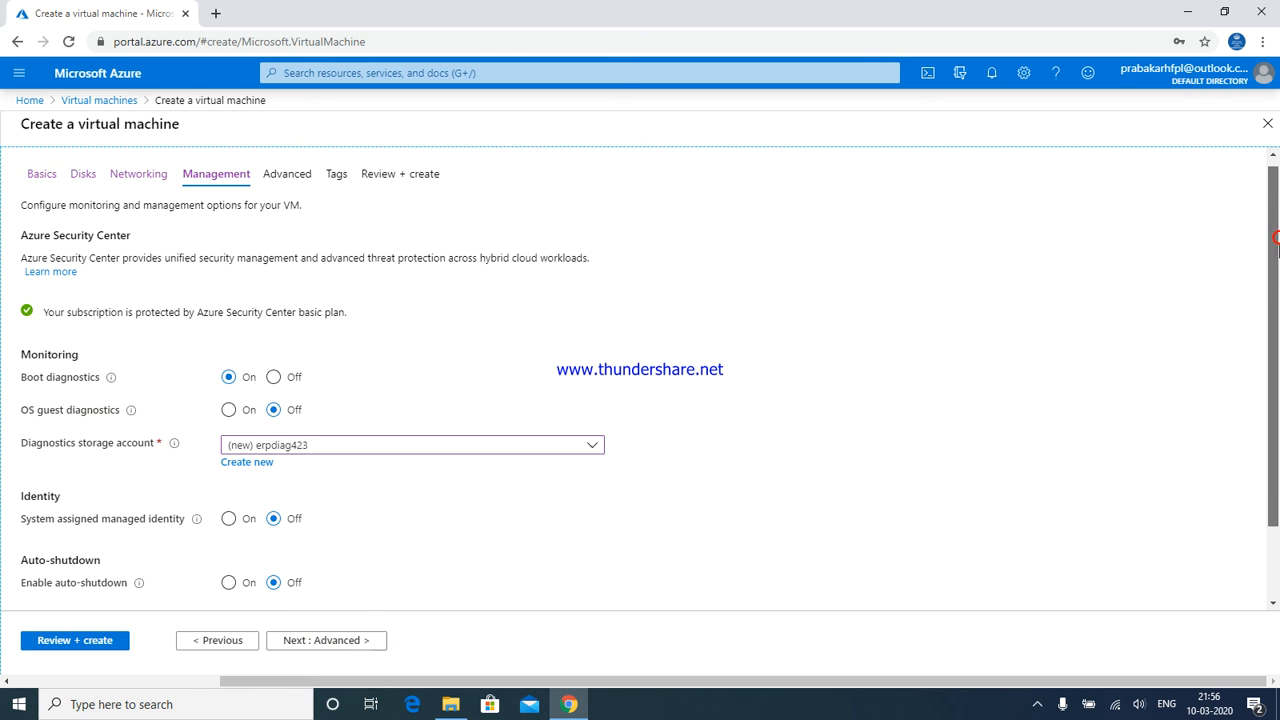
Keep the Management defaults and review the Advanced tab: no host group, VM generation Gen 1
{"action": "left_click_drag", "start_coordinate": [1277, 240], "coordinate": [1276, 335]}
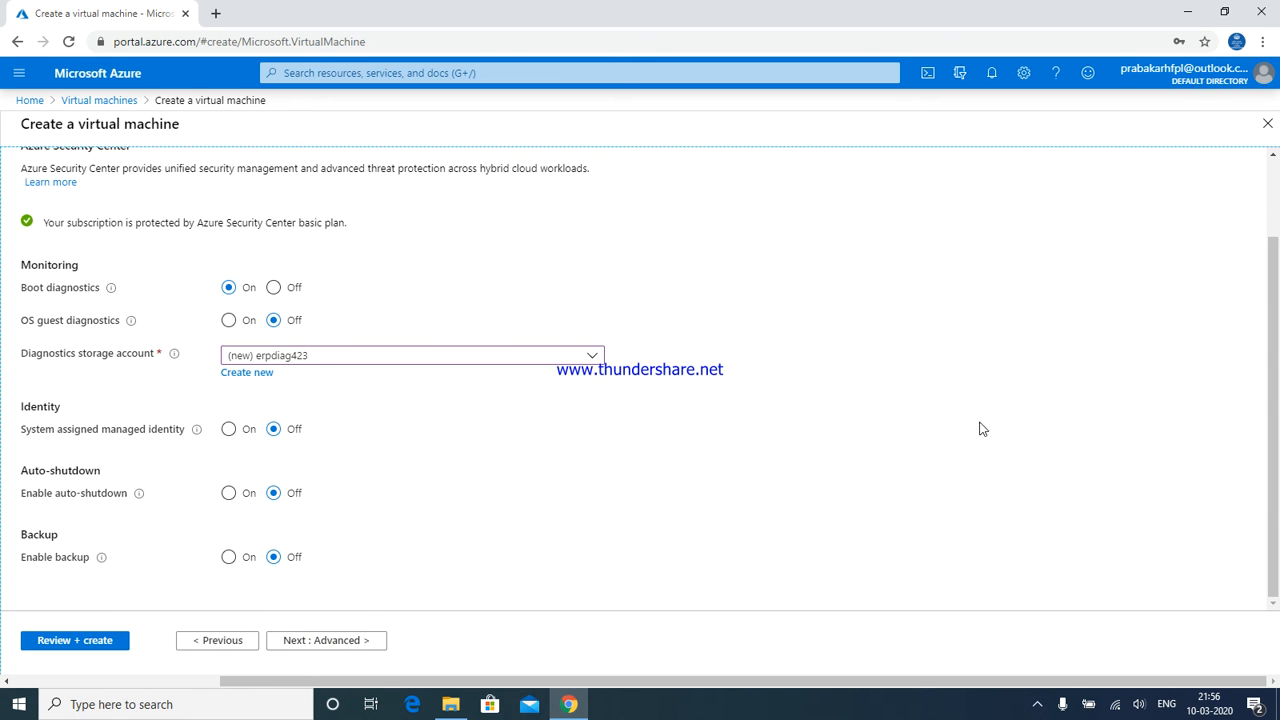
{"action": "left_click", "coordinate": [306, 641]}
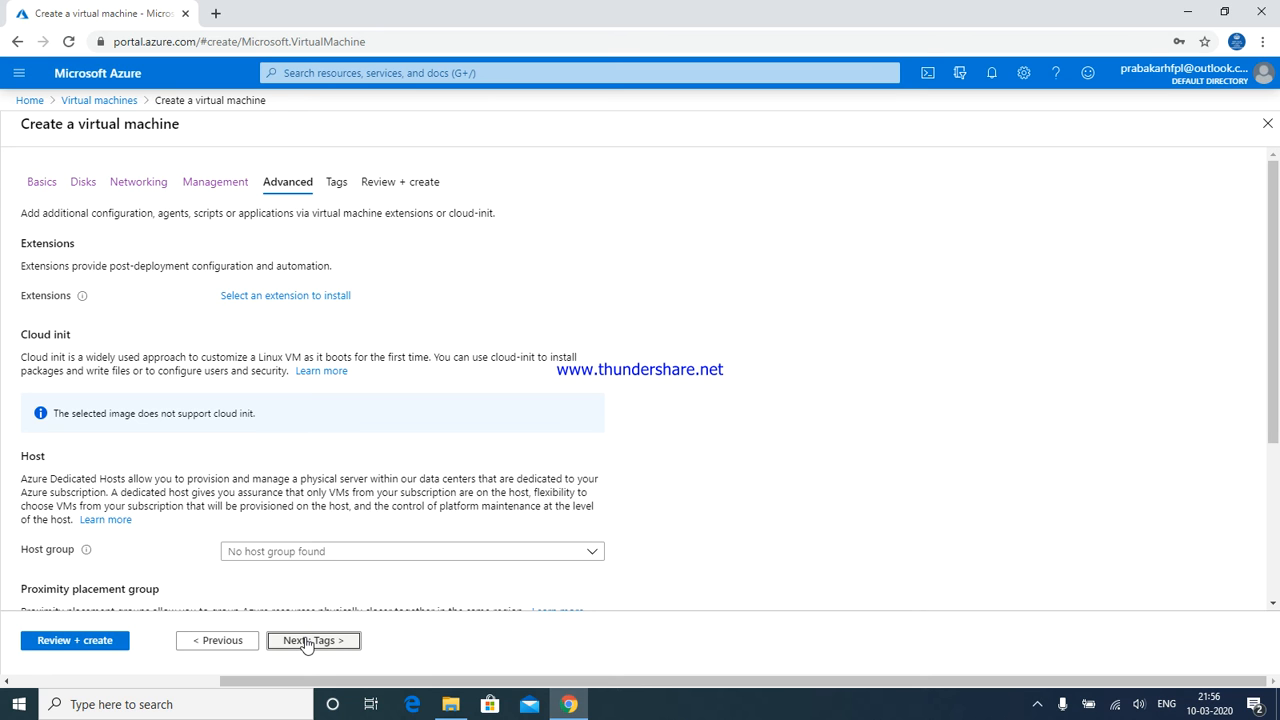
{"action": "left_click_drag", "start_coordinate": [1274, 232], "coordinate": [1276, 410]}
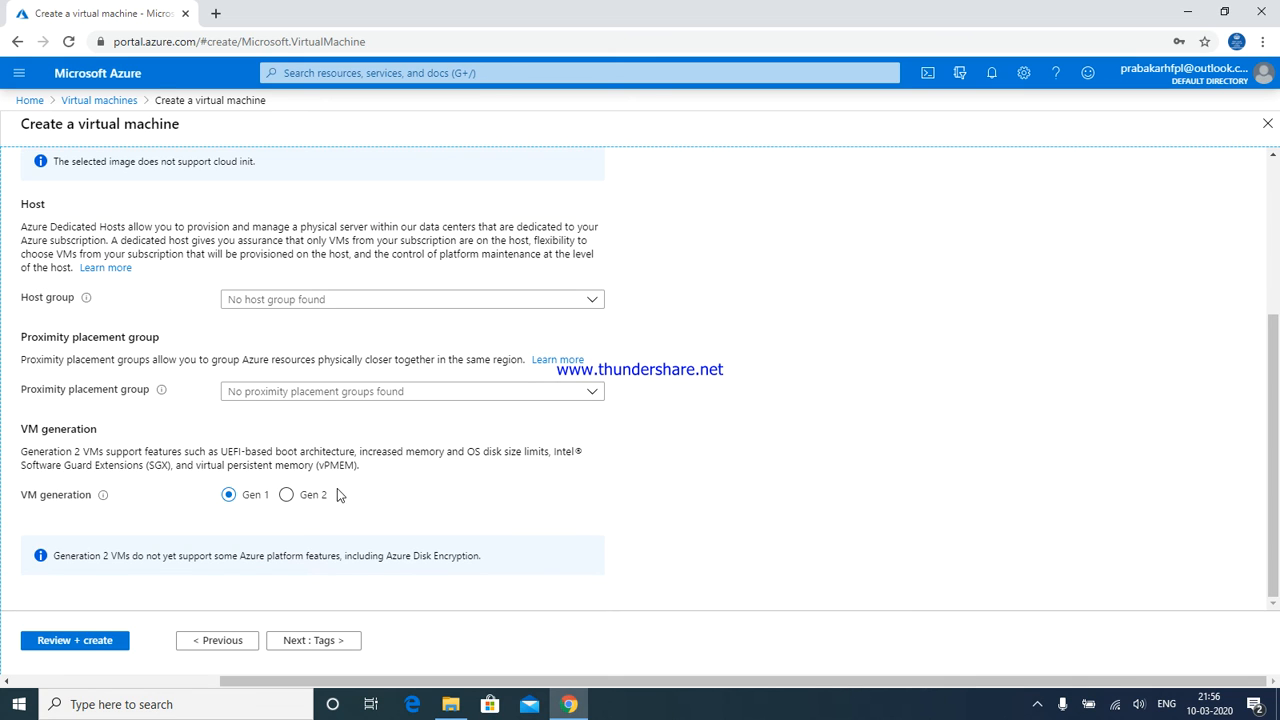
Skip Tags, pass Review + create validation, and submit the ERP VM for creation
{"action": "left_click", "coordinate": [323, 645]}
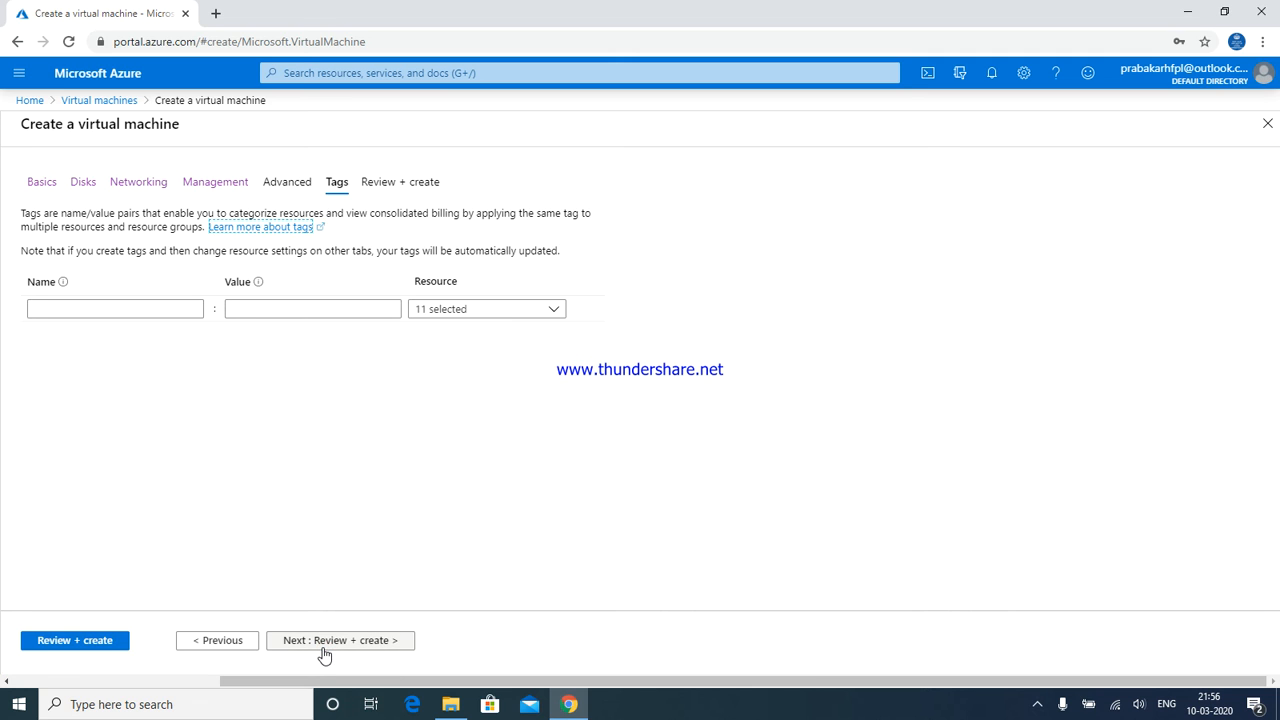
{"action": "left_click", "coordinate": [323, 645]}
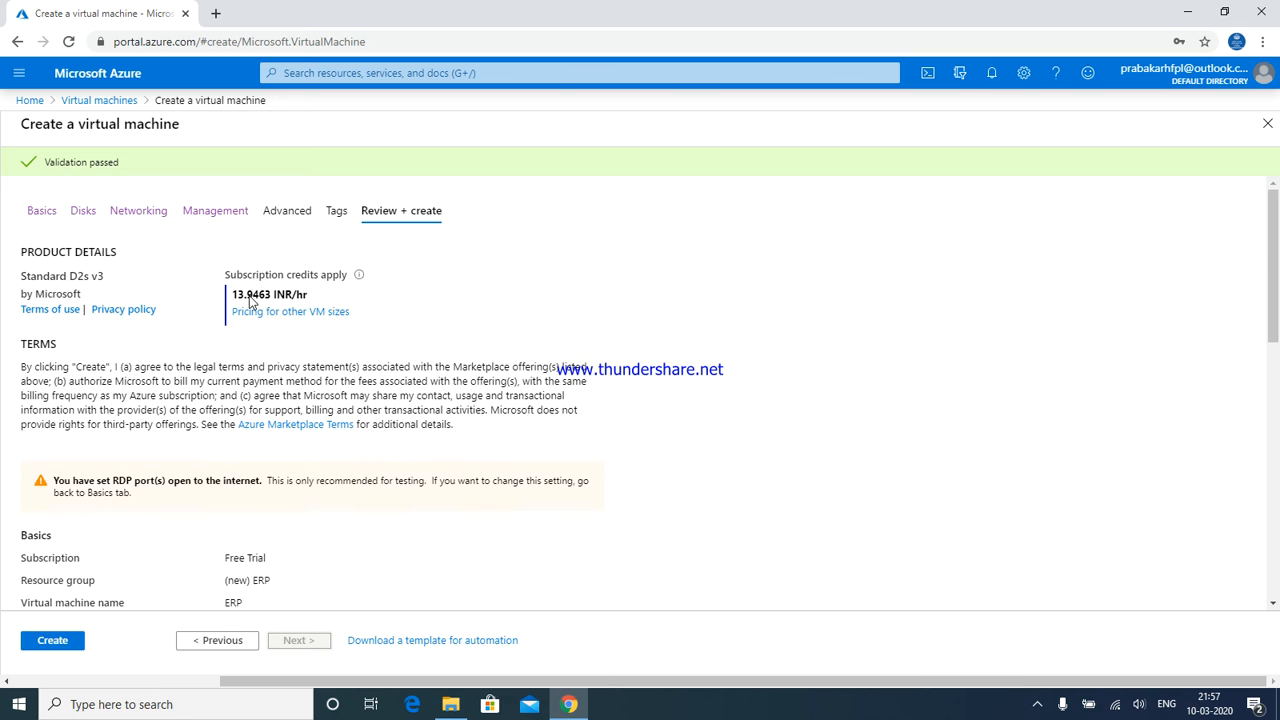
{"action": "left_click", "coordinate": [53, 641]}
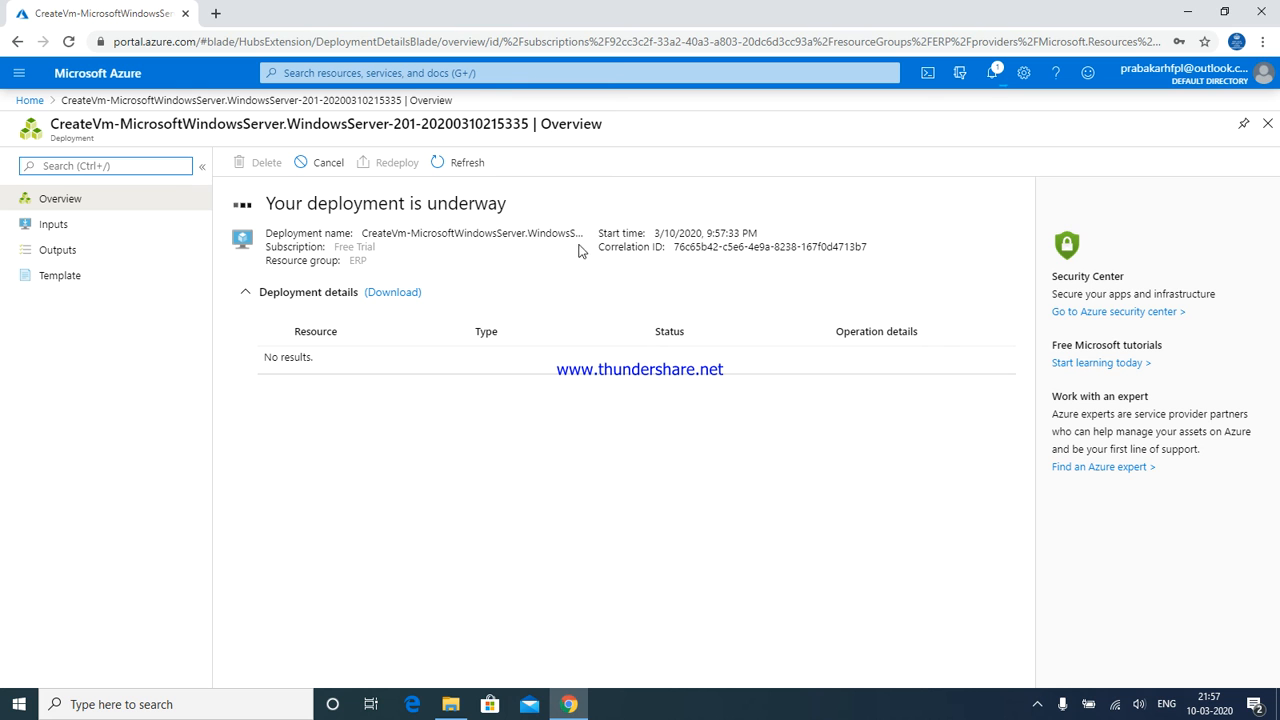
Confirm in Notifications that the ERP deployment is running, then minimize Chrome to the desktop
{"action": "left_click", "coordinate": [993, 74]}
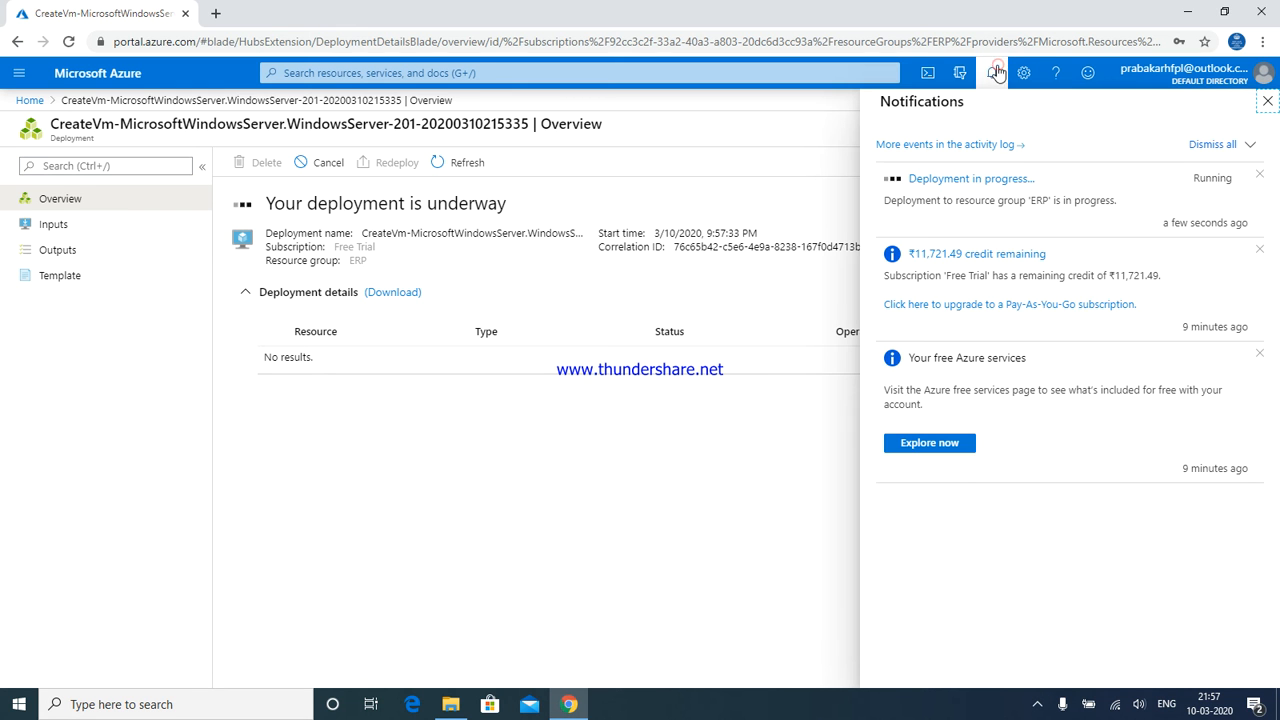
{"action": "left_click", "coordinate": [1184, 11]}
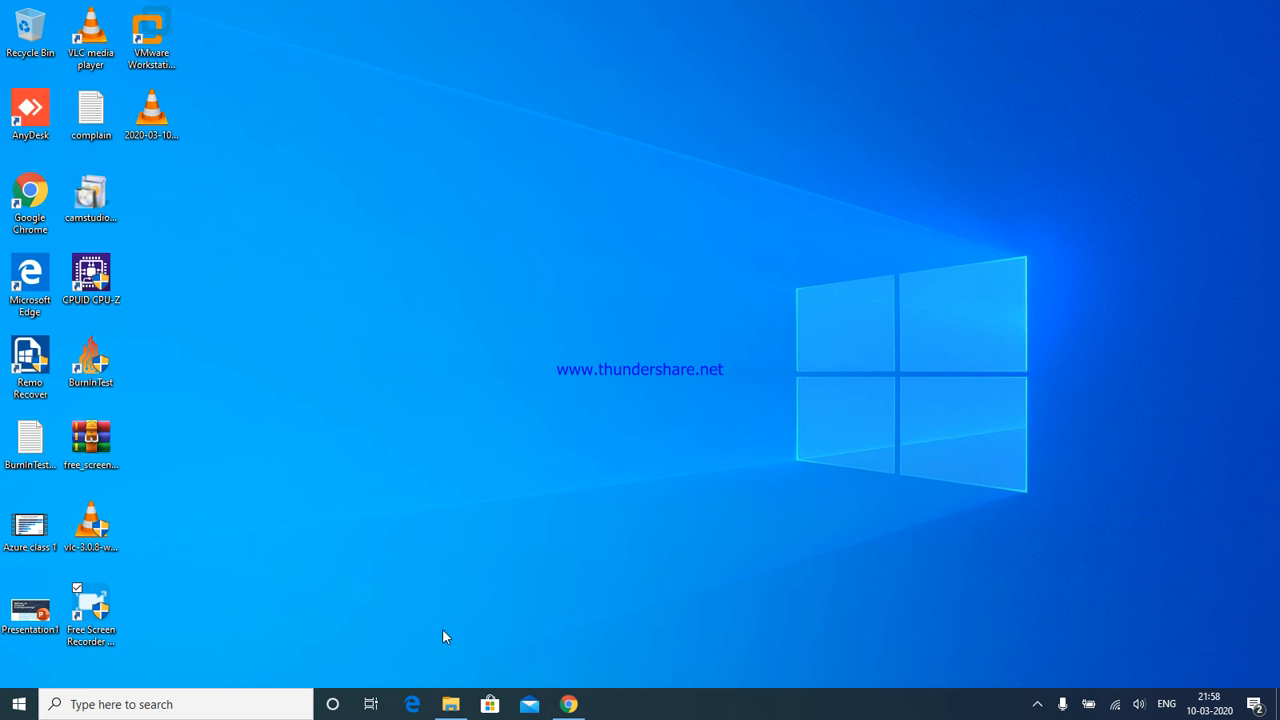
Bring back the Azure deployment page, dismiss the microphone privacy settings, and minimize the browser again
{"action": "left_click", "coordinate": [569, 705]}
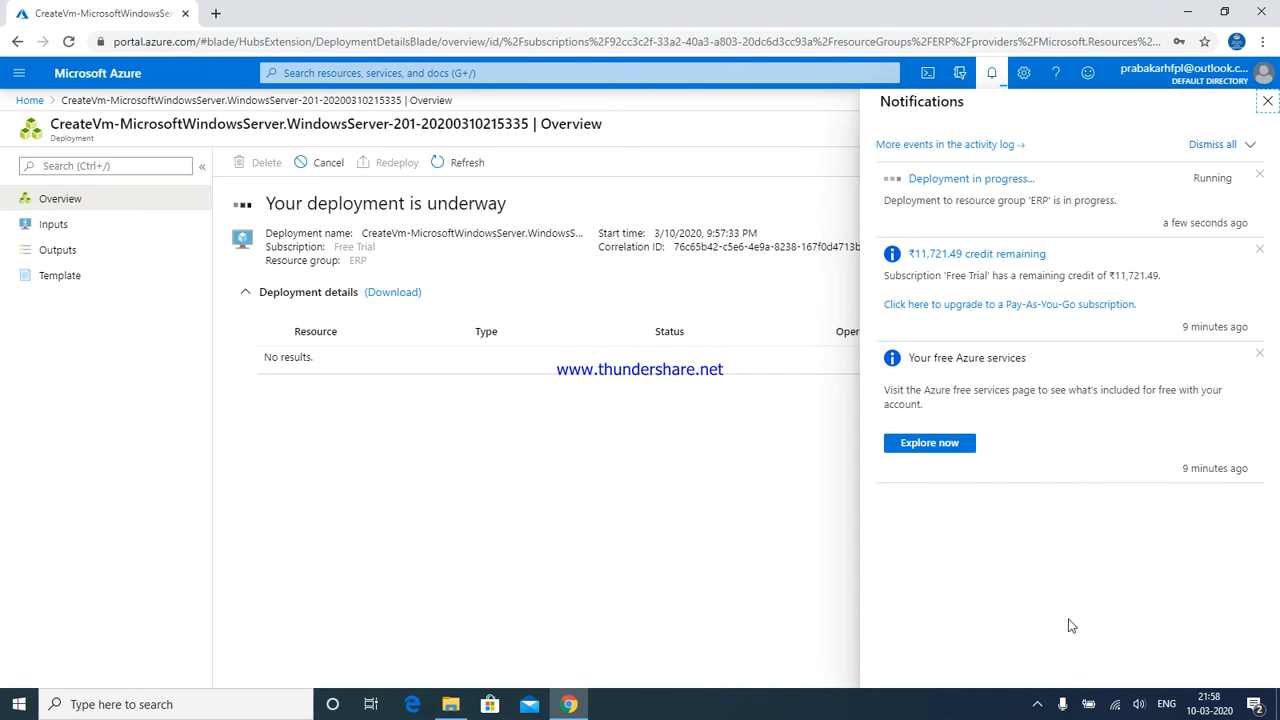
{"action": "left_click", "coordinate": [1058, 704]}
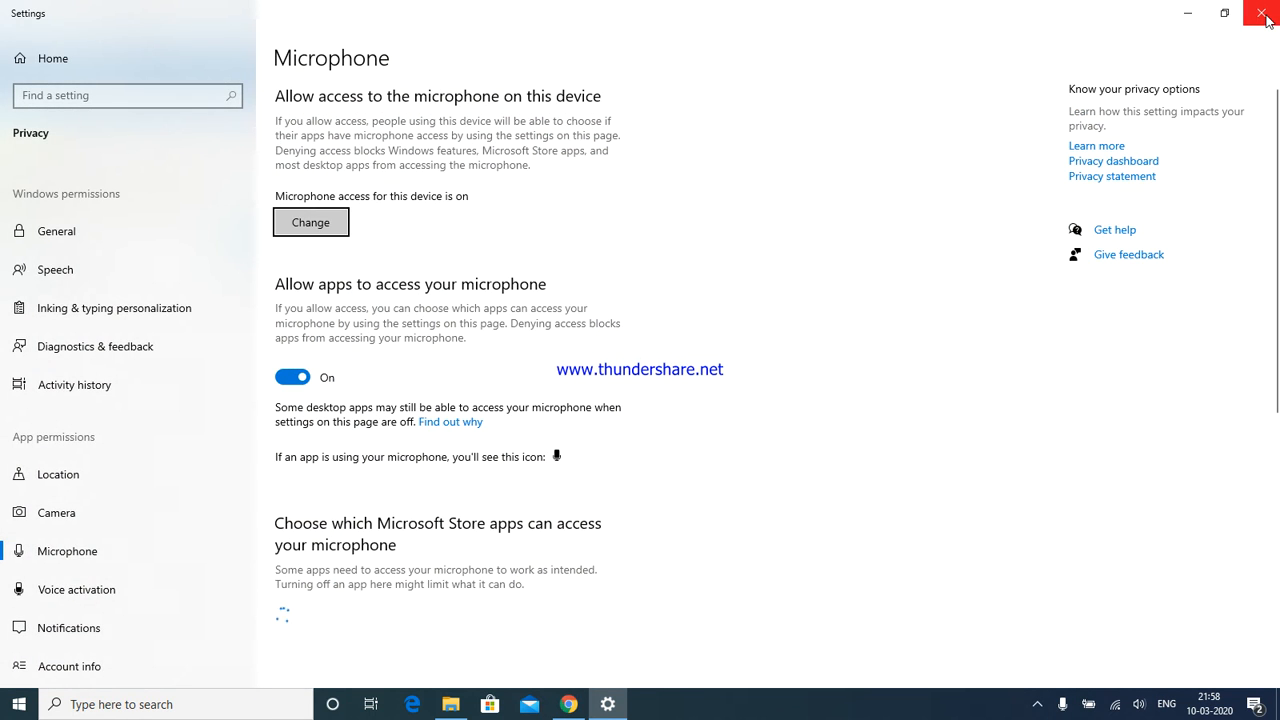
{"action": "left_click", "coordinate": [1260, 12]}
{"action": "left_click", "coordinate": [1187, 12]}
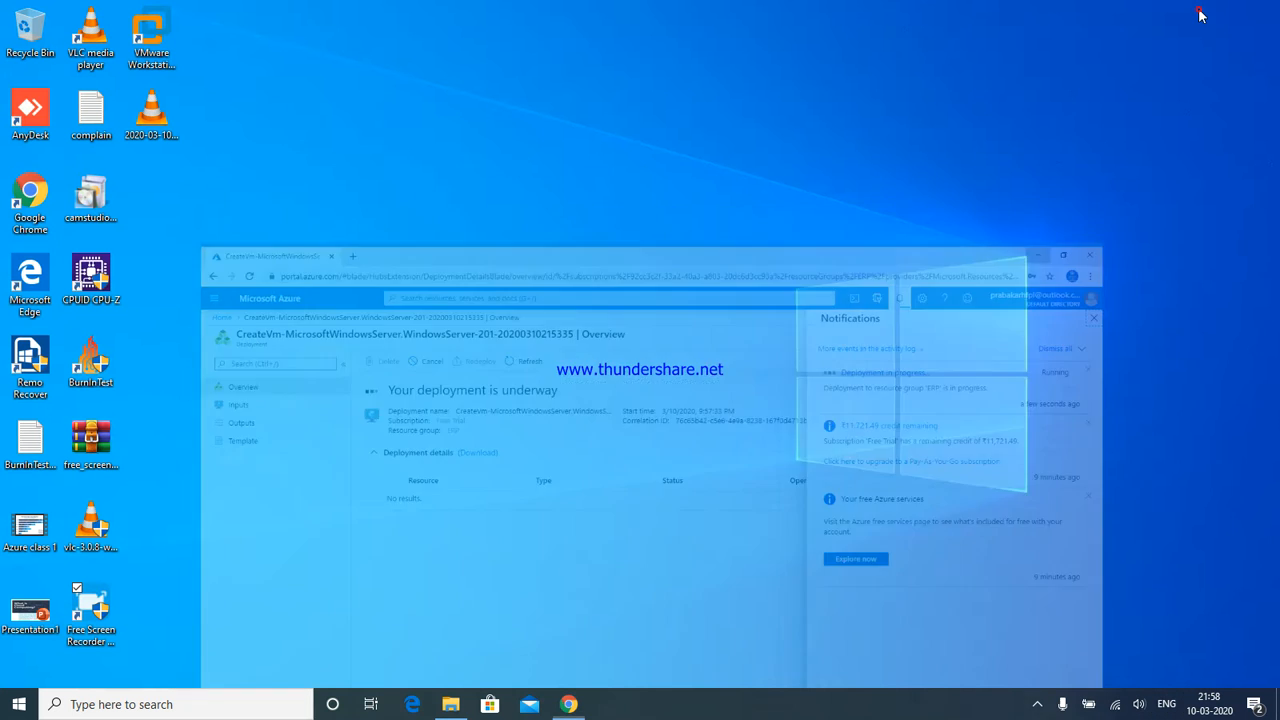
Open Free Screen Recorder from the hidden tray icons and pause the recording
{"action": "left_click", "coordinate": [1037, 704]}
{"action": "left_click", "coordinate": [1023, 674]}
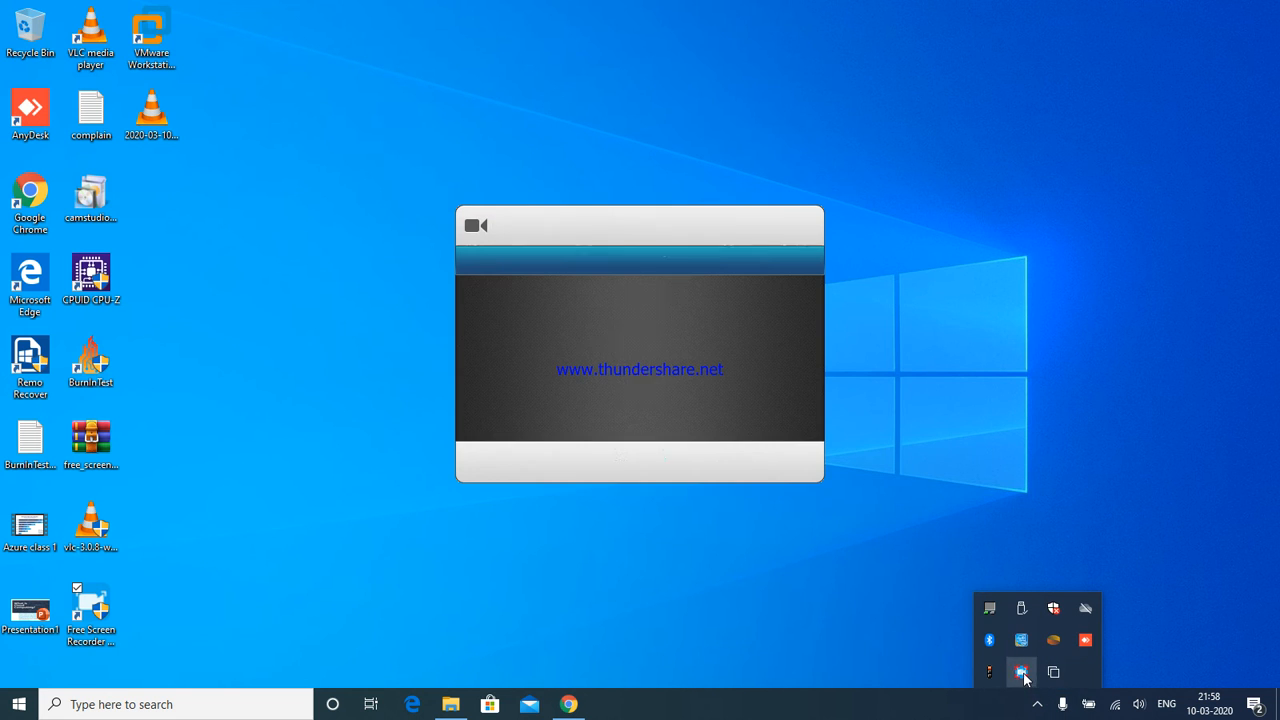
{"action": "left_click", "coordinate": [600, 463]}
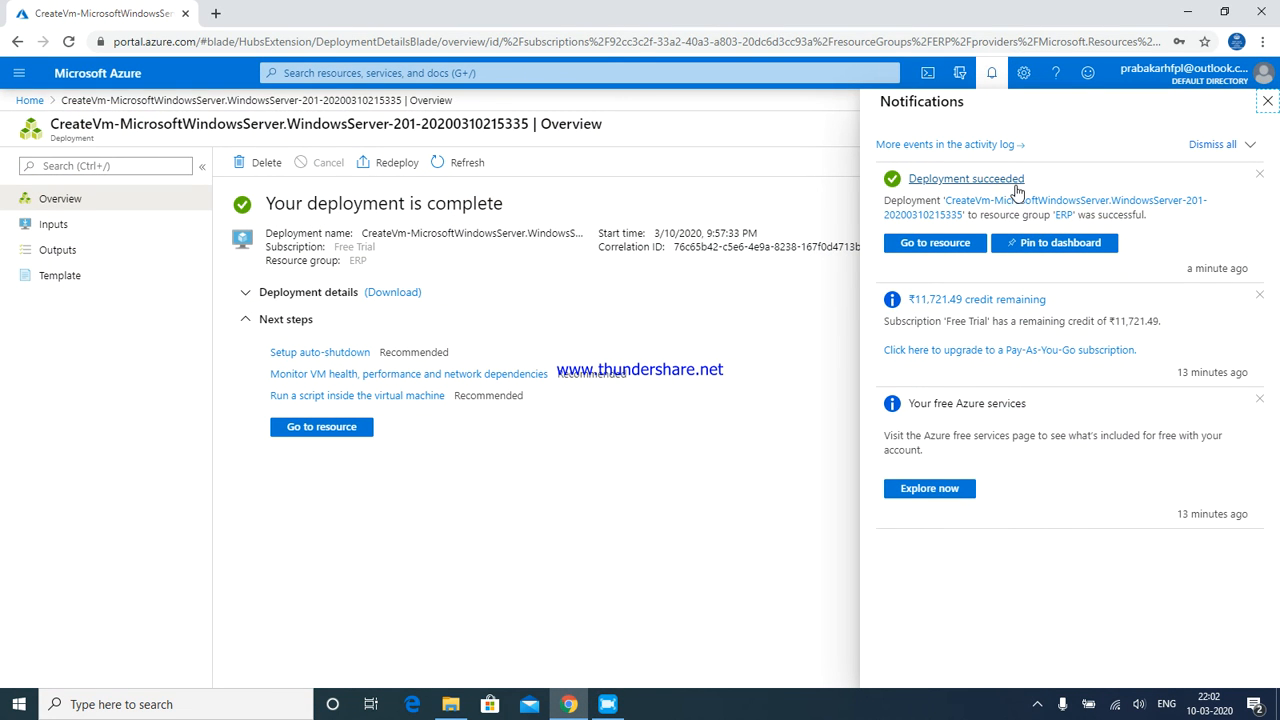
Pin the finished ERP deployment to the dashboard, go back Home, and close Notifications
{"action": "left_click", "coordinate": [1033, 247]}
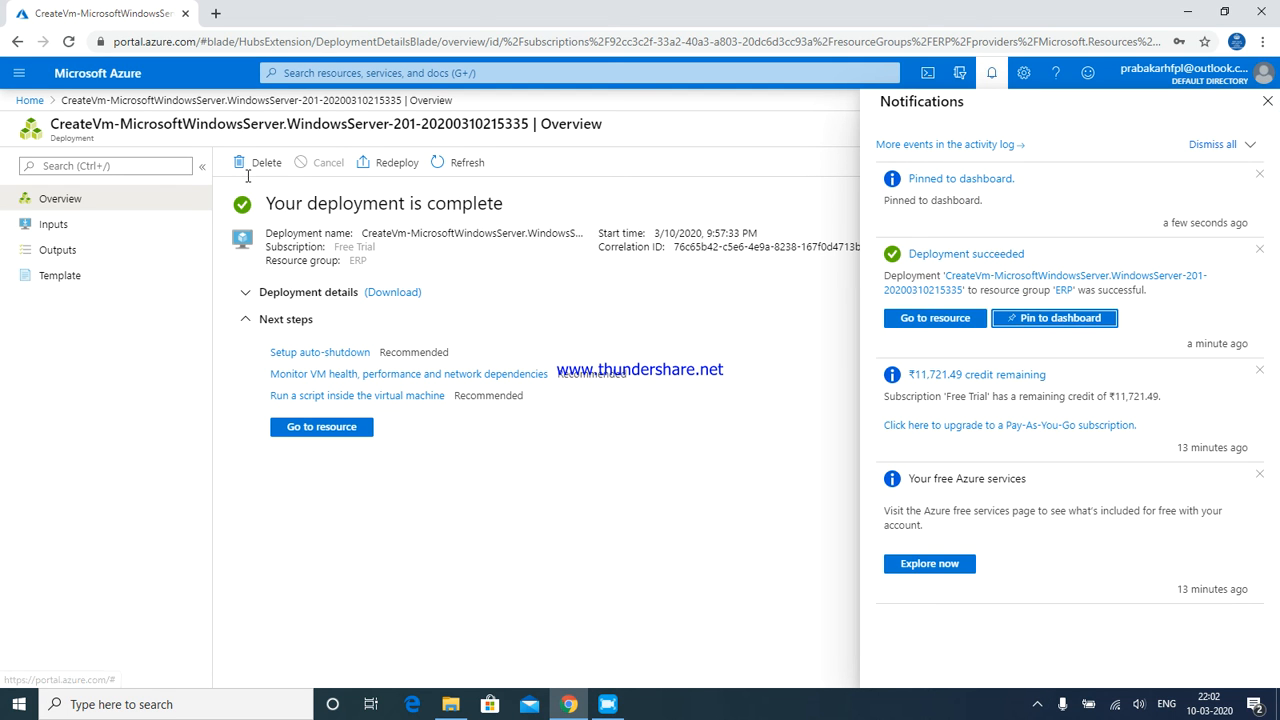
{"action": "left_click", "coordinate": [91, 88]}
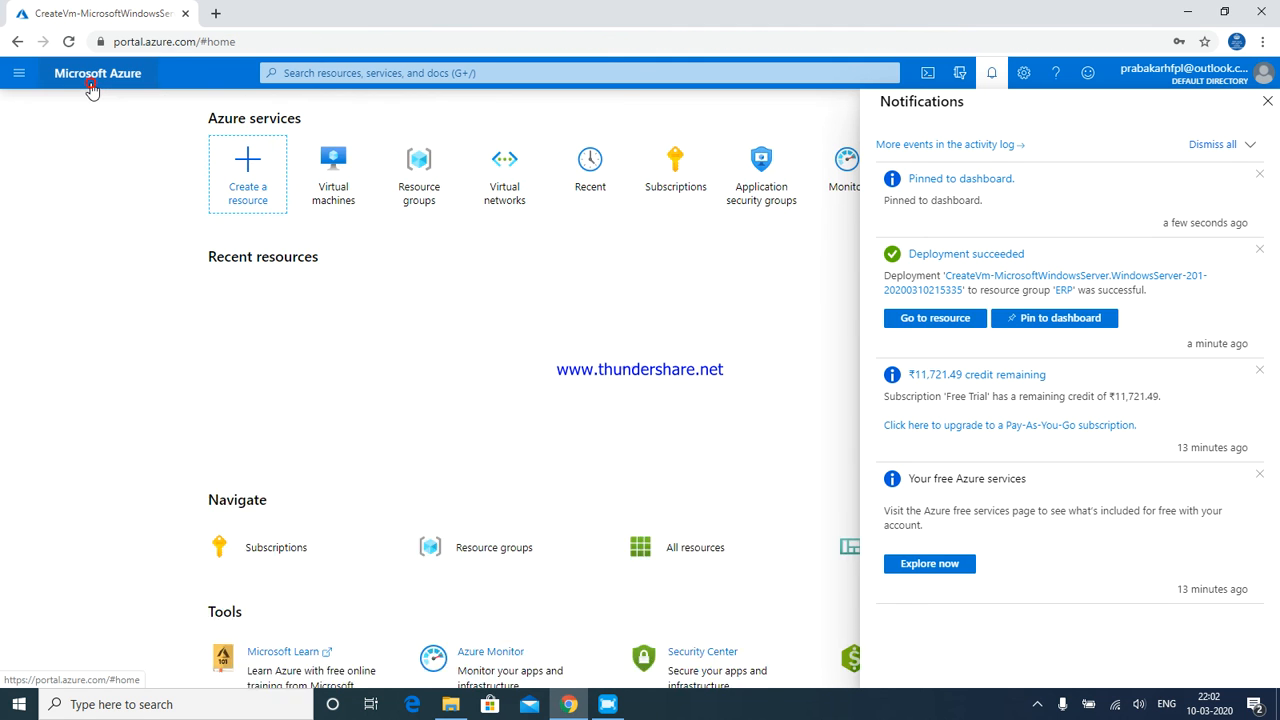
{"action": "left_click", "coordinate": [990, 74]}
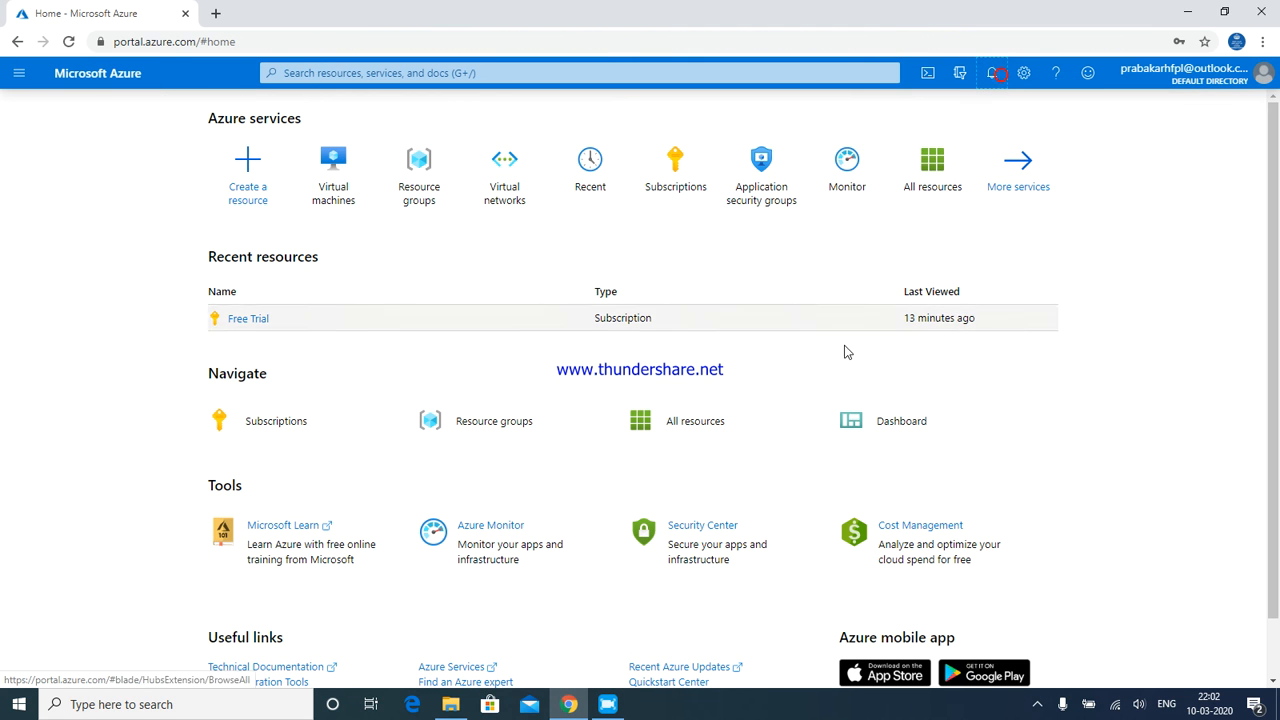
{"action": "left_click", "coordinate": [864, 424]}
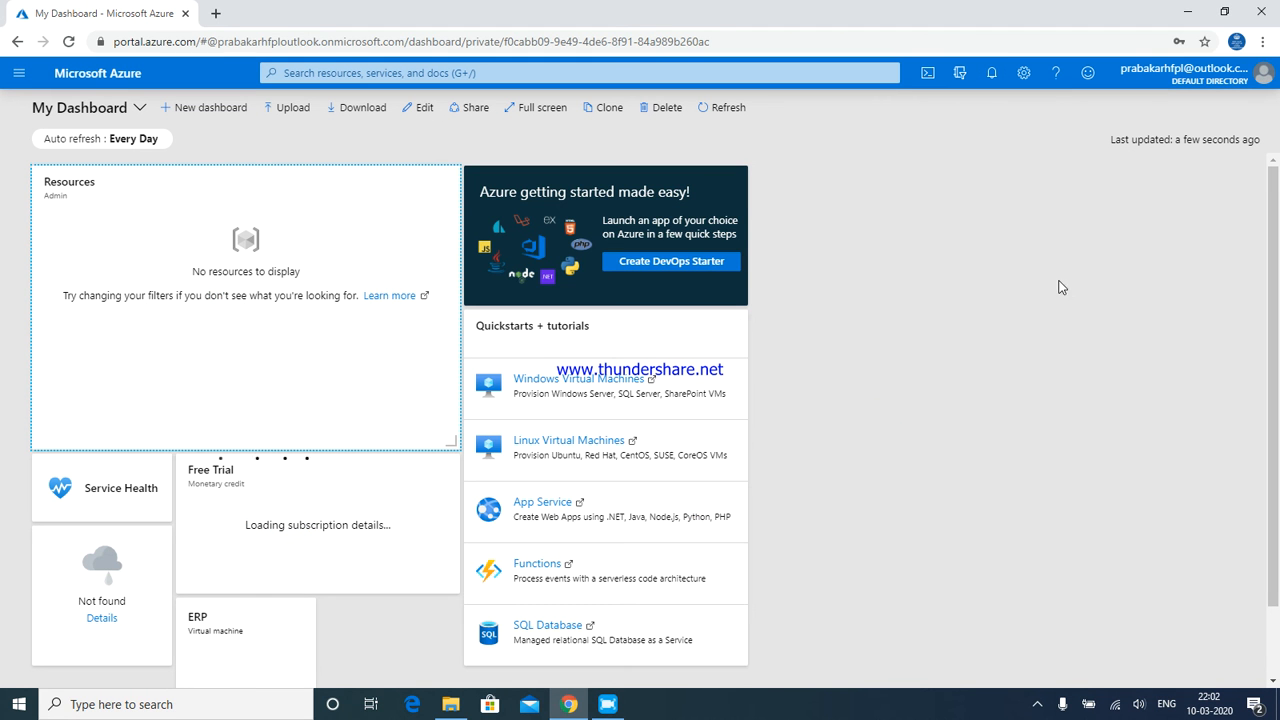
{"action": "left_click_drag", "start_coordinate": [1270, 218], "coordinate": [1270, 300]}
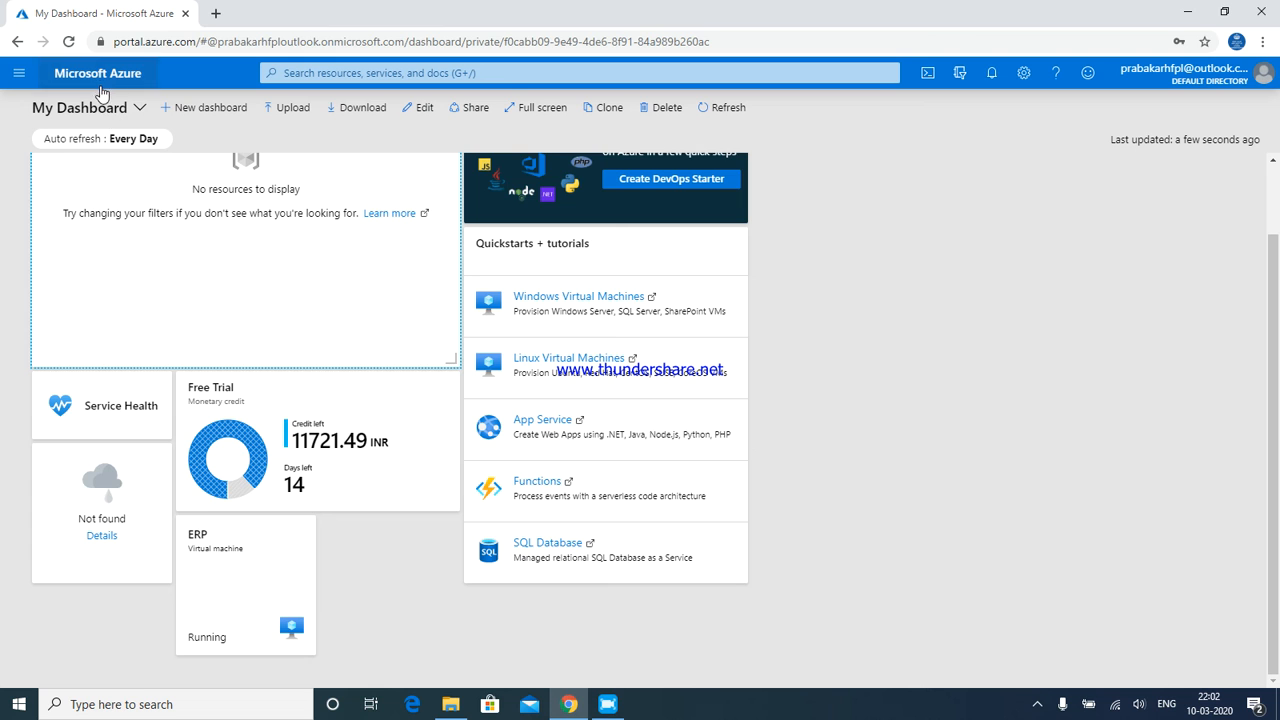
{"action": "left_click", "coordinate": [100, 78]}
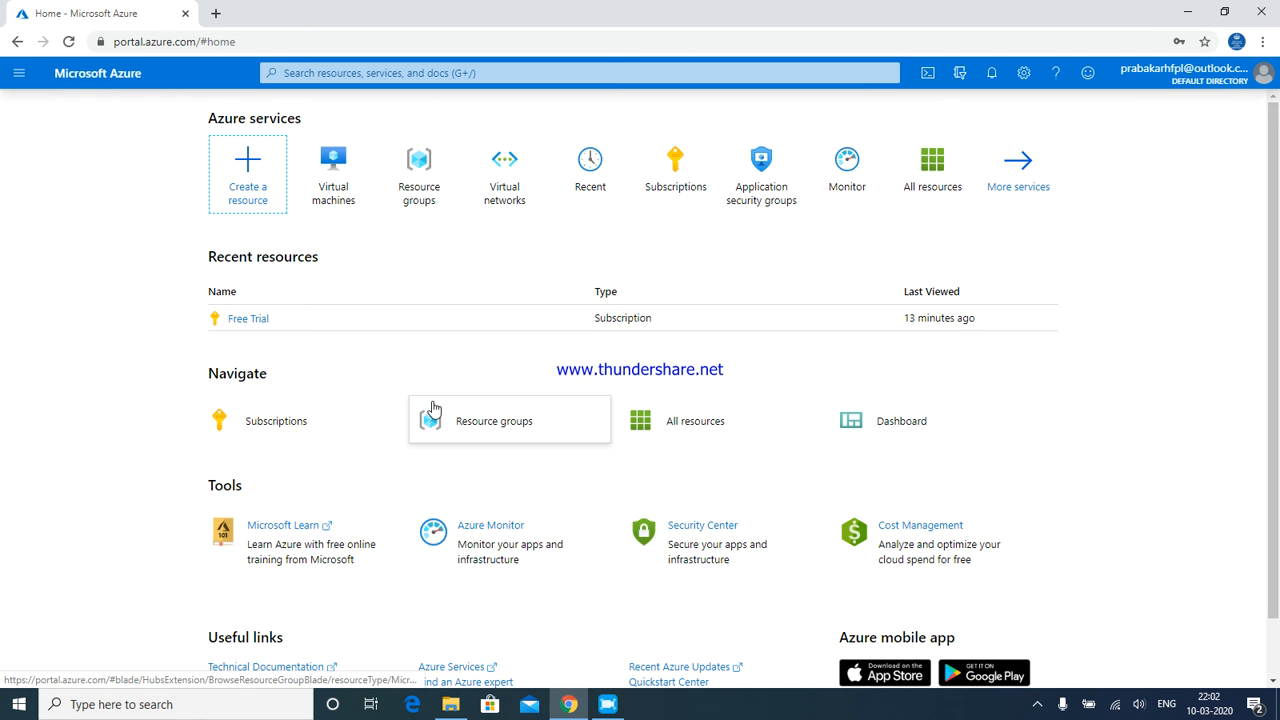
Open the ERP virtual machine's overview from Resource groups > ERP
{"action": "left_click", "coordinate": [419, 175]}
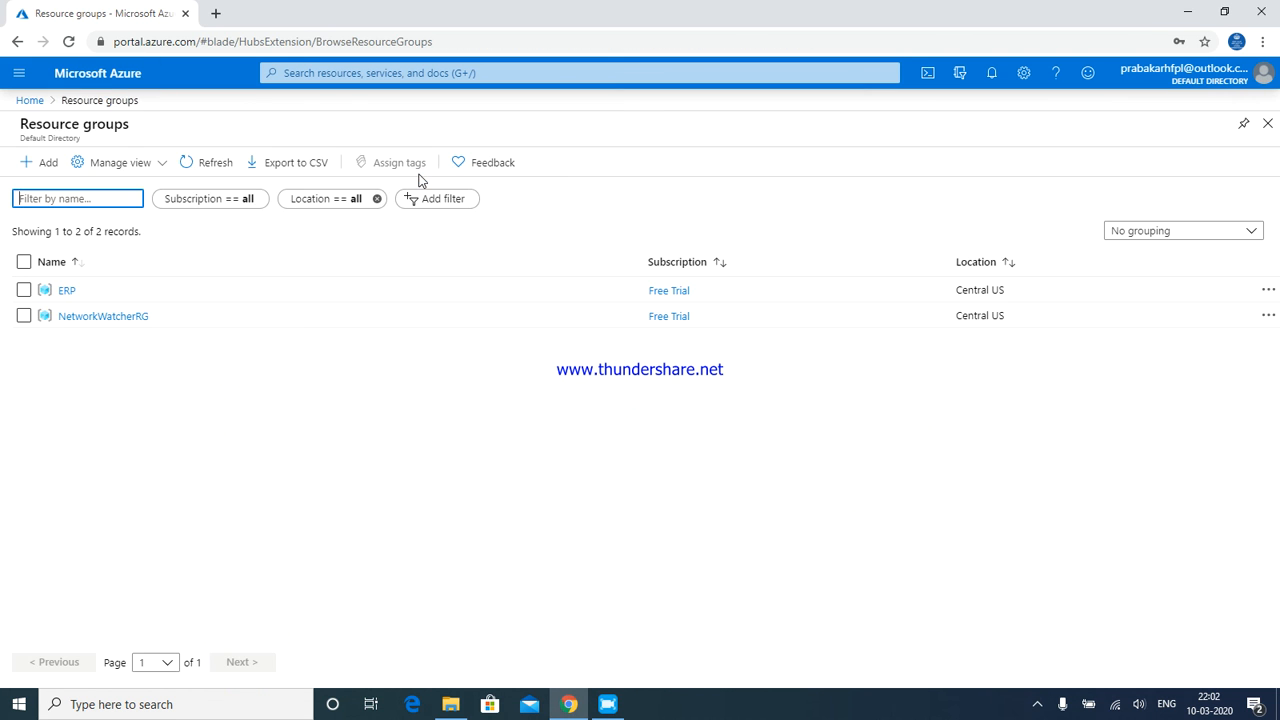
{"action": "left_click", "coordinate": [68, 290]}
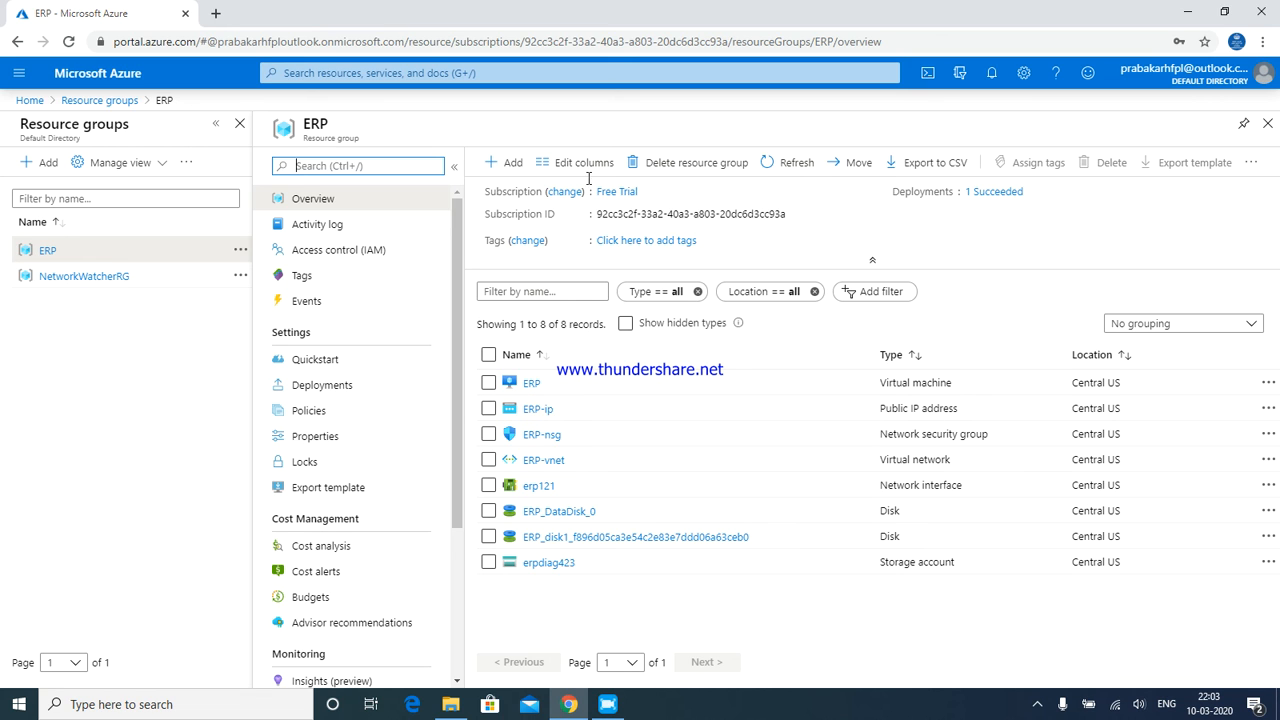
{"action": "left_click", "coordinate": [528, 385]}
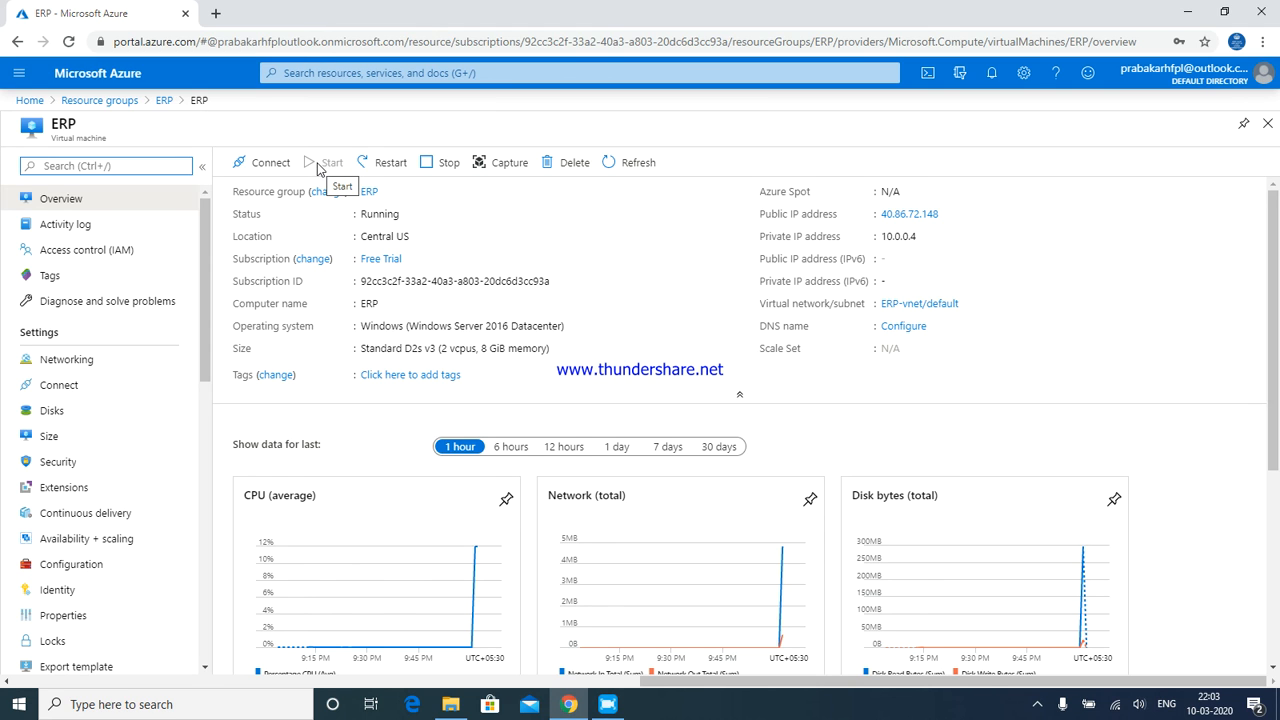
Open the ERP VM's RDP connect settings using its public IP on port 3389
{"action": "left_click", "coordinate": [277, 167]}
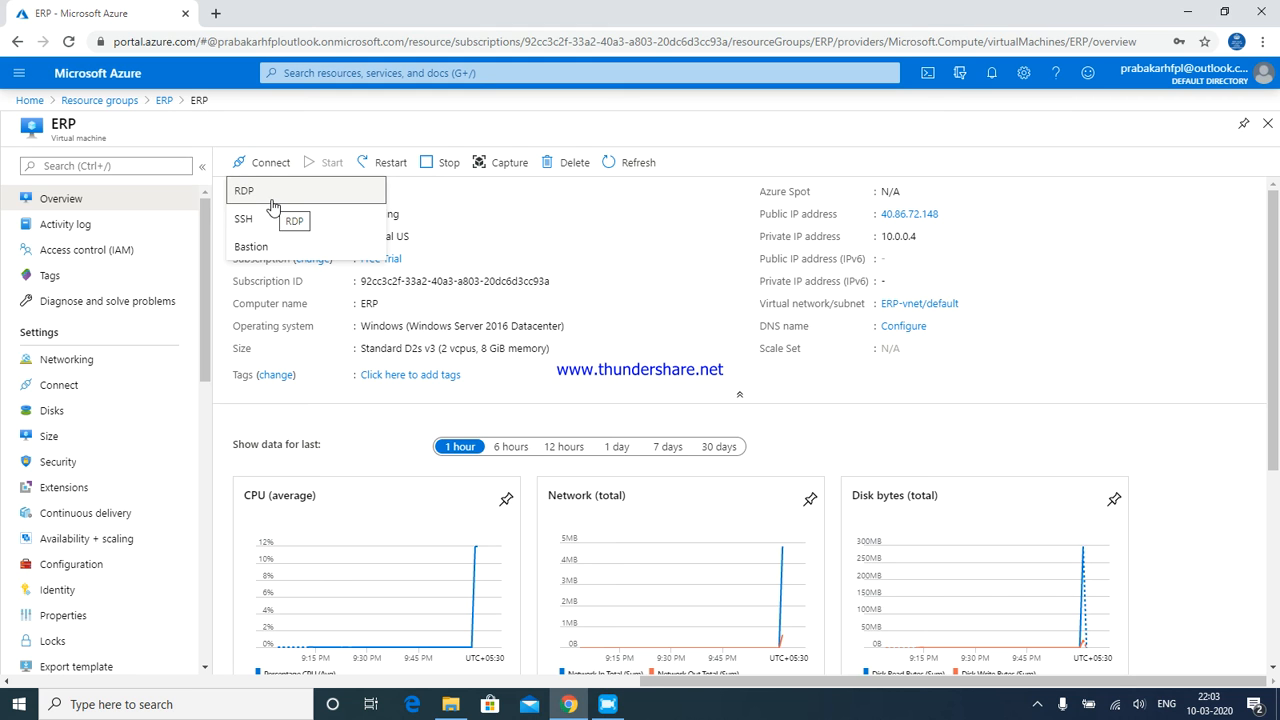
{"action": "left_click", "coordinate": [272, 205]}
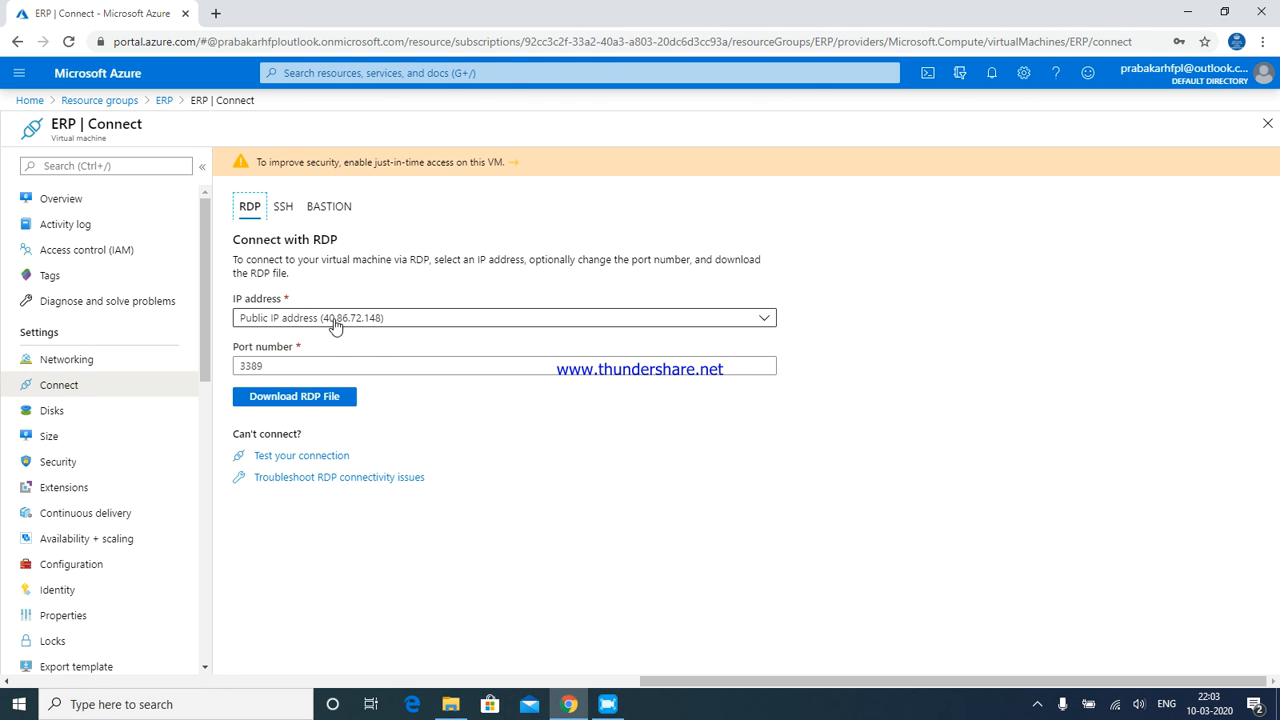
Download ERP.rdp, open it, and accept the unknown-publisher warning to connect
{"action": "left_click", "coordinate": [290, 399]}
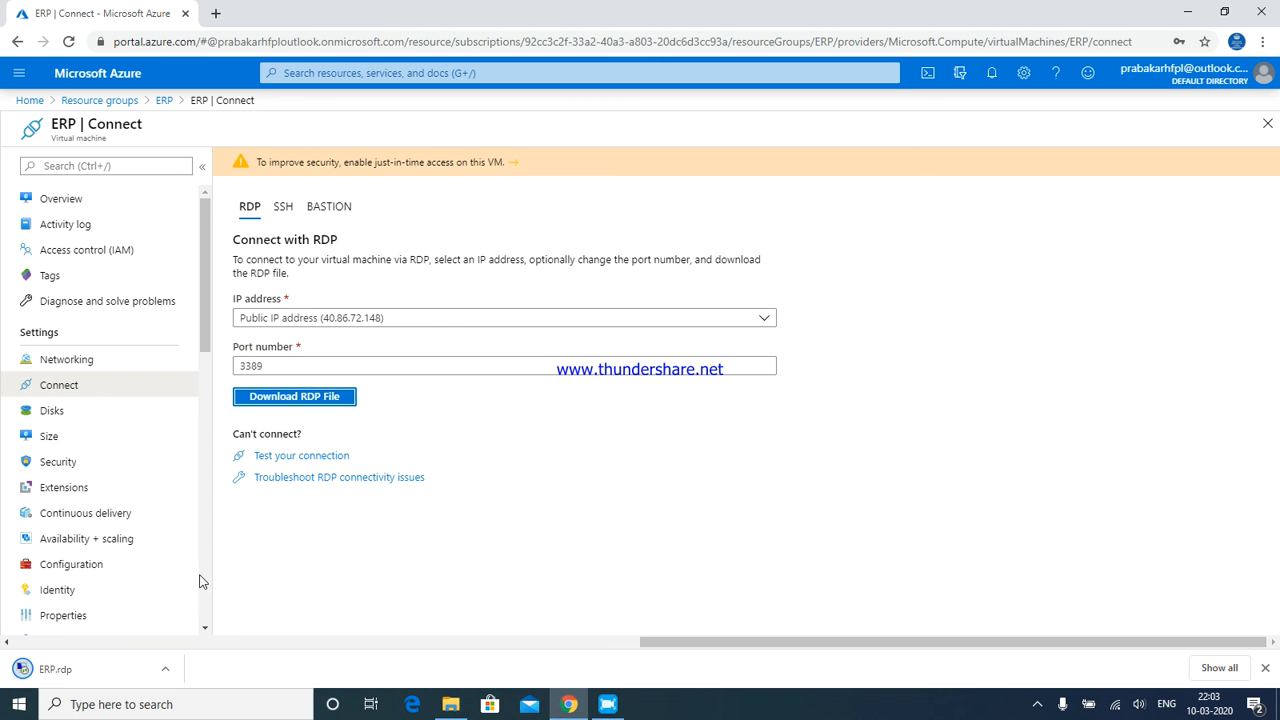
{"action": "left_click", "coordinate": [24, 674]}
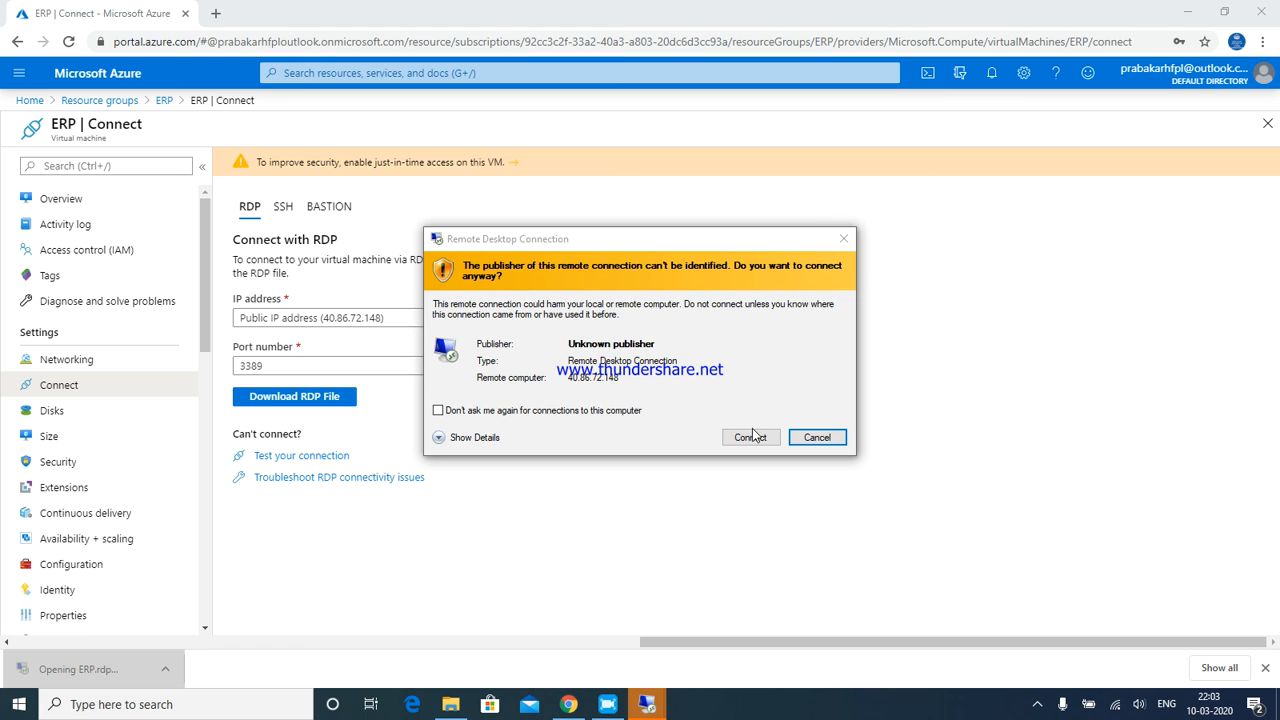
{"action": "left_click", "coordinate": [752, 437]}
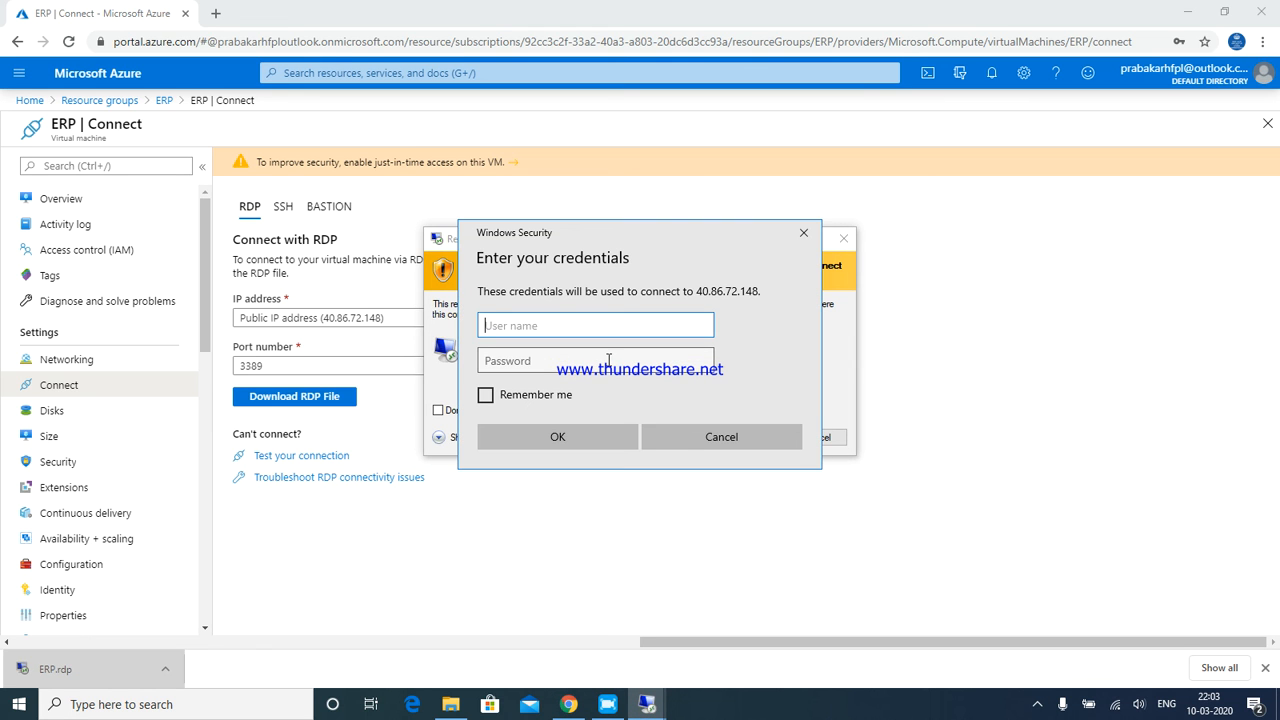
Sign in with the admin user name and password, accept the certificate, then minimize the session
{"action": "type", "text": "ERP"}
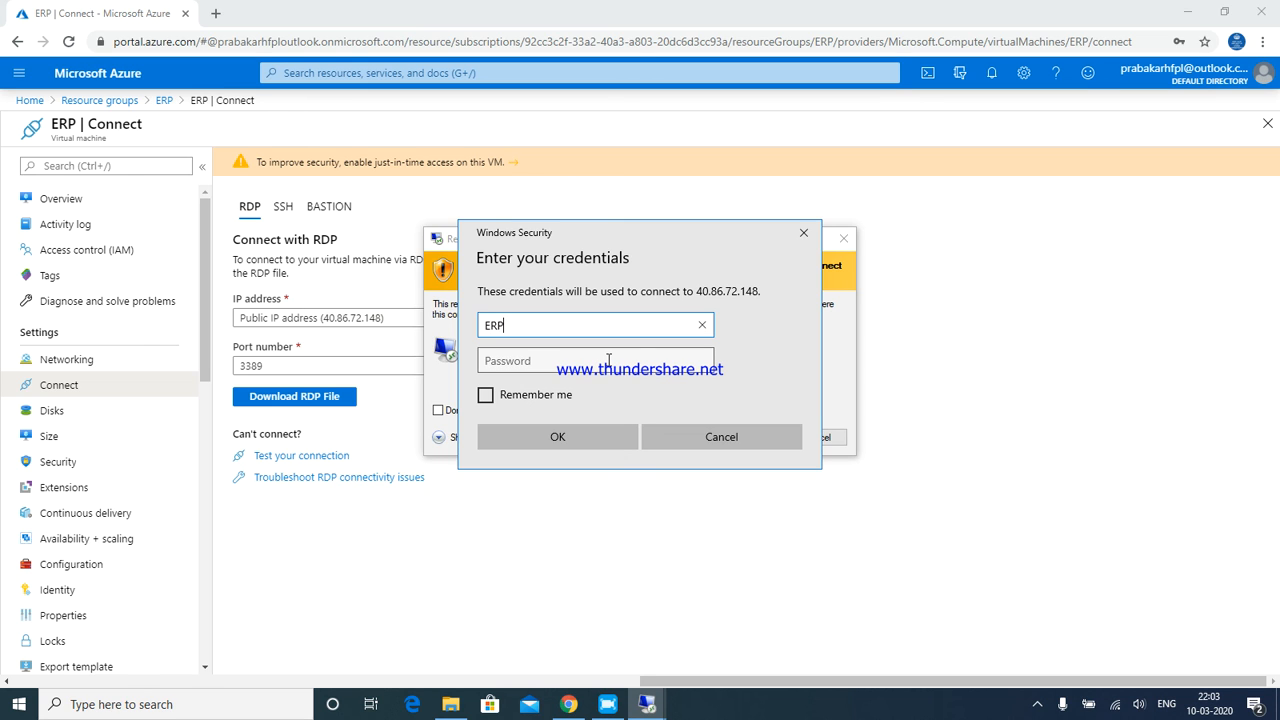
{"action": "type", "text": "SQL"}
{"action": "left_click", "coordinate": [608, 360]}
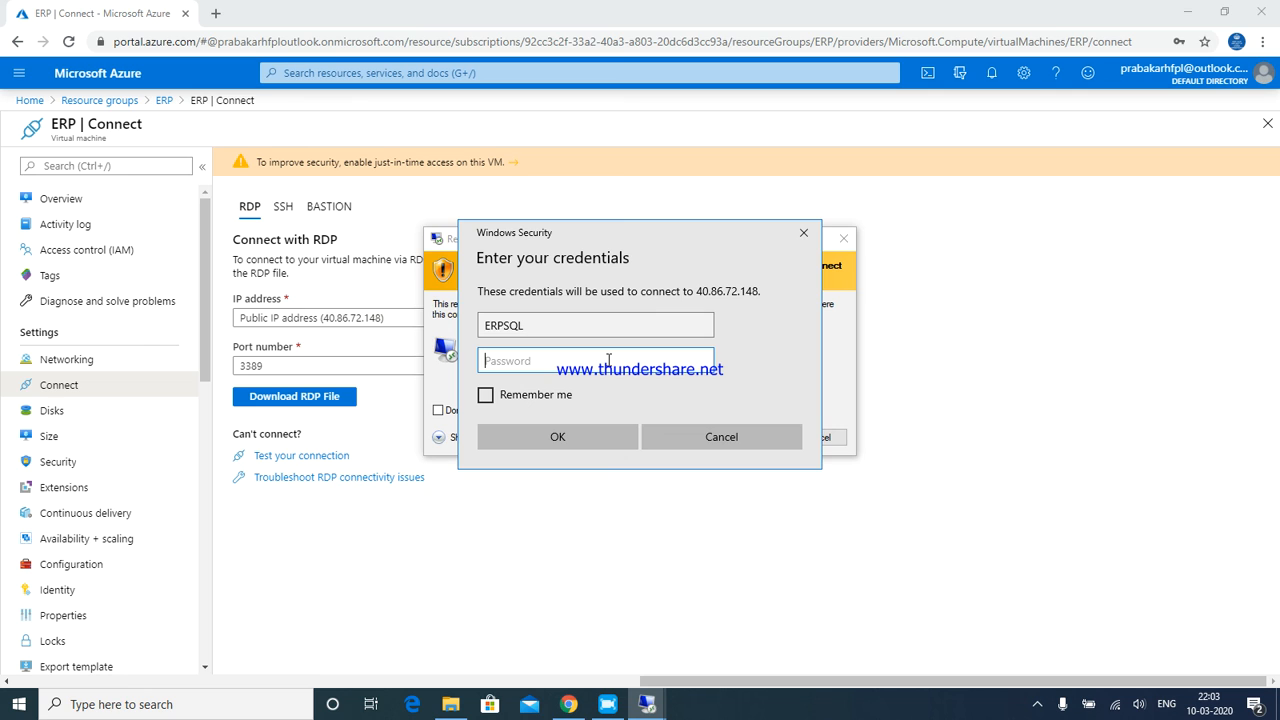
{"action": "type", "text": "••••••••••••••"}
{"action": "key", "text": "Return"}
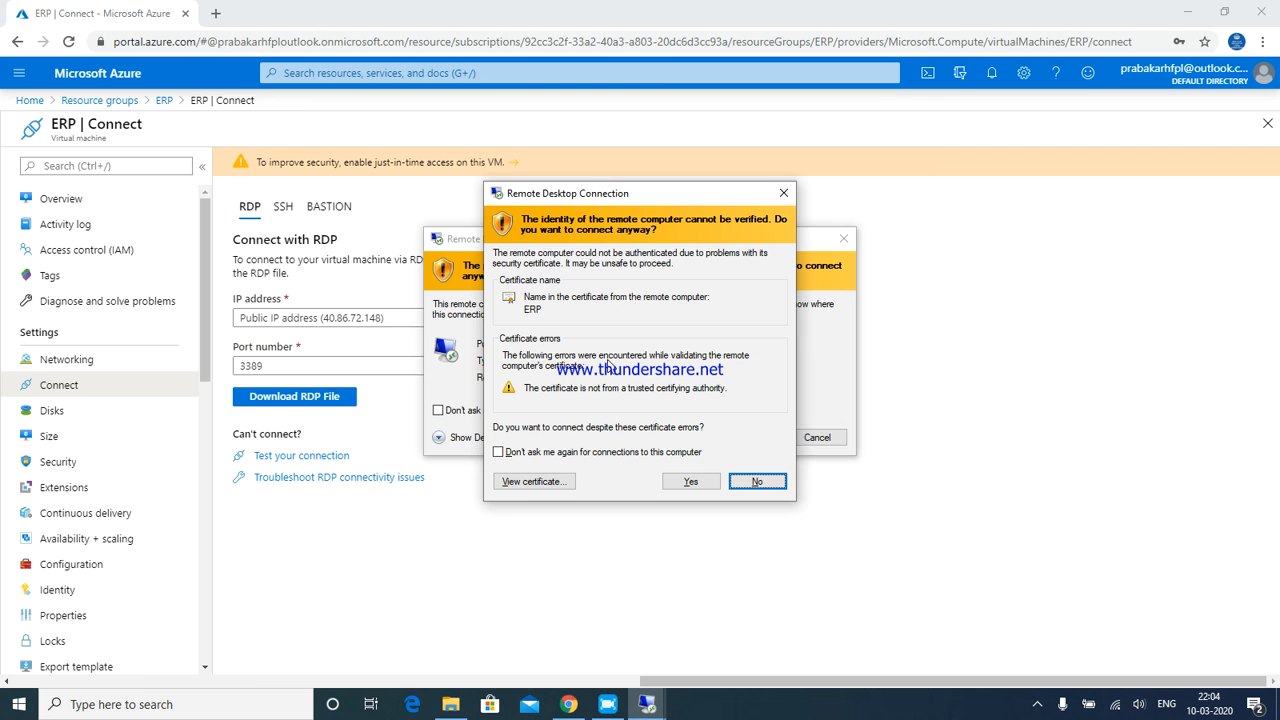
{"action": "left_click", "coordinate": [666, 482]}
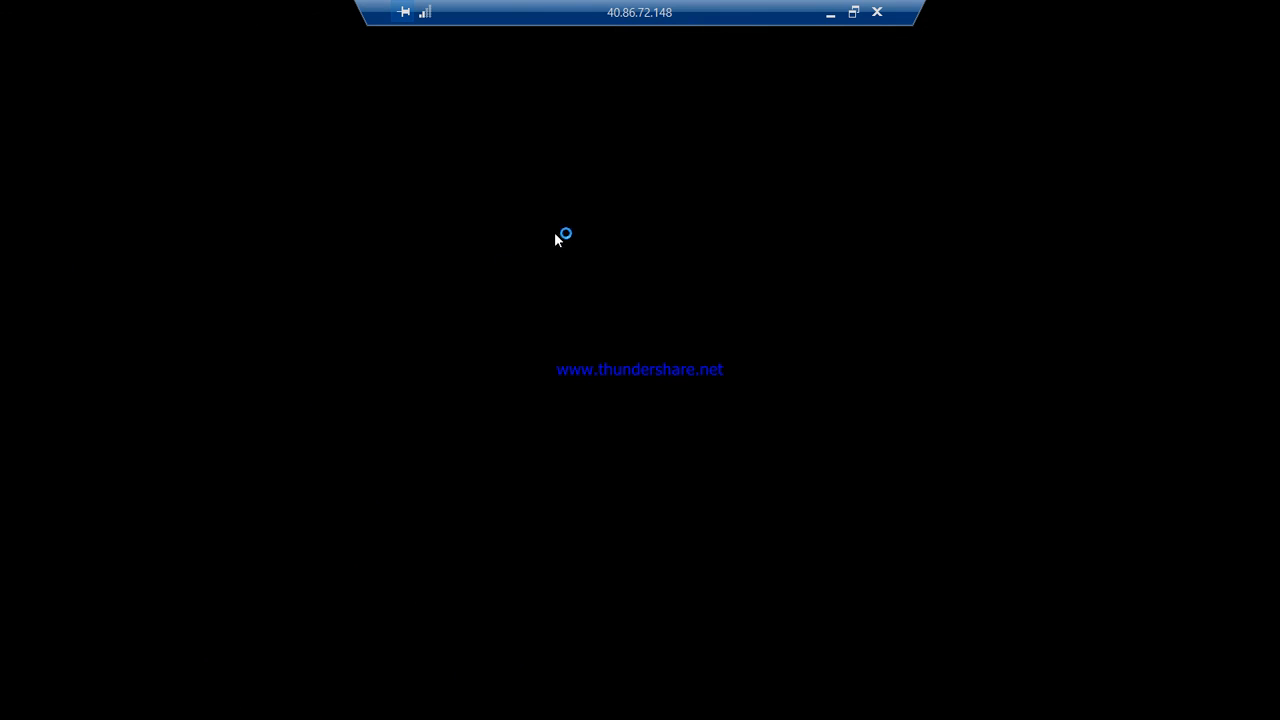
{"action": "left_click", "coordinate": [826, 12]}
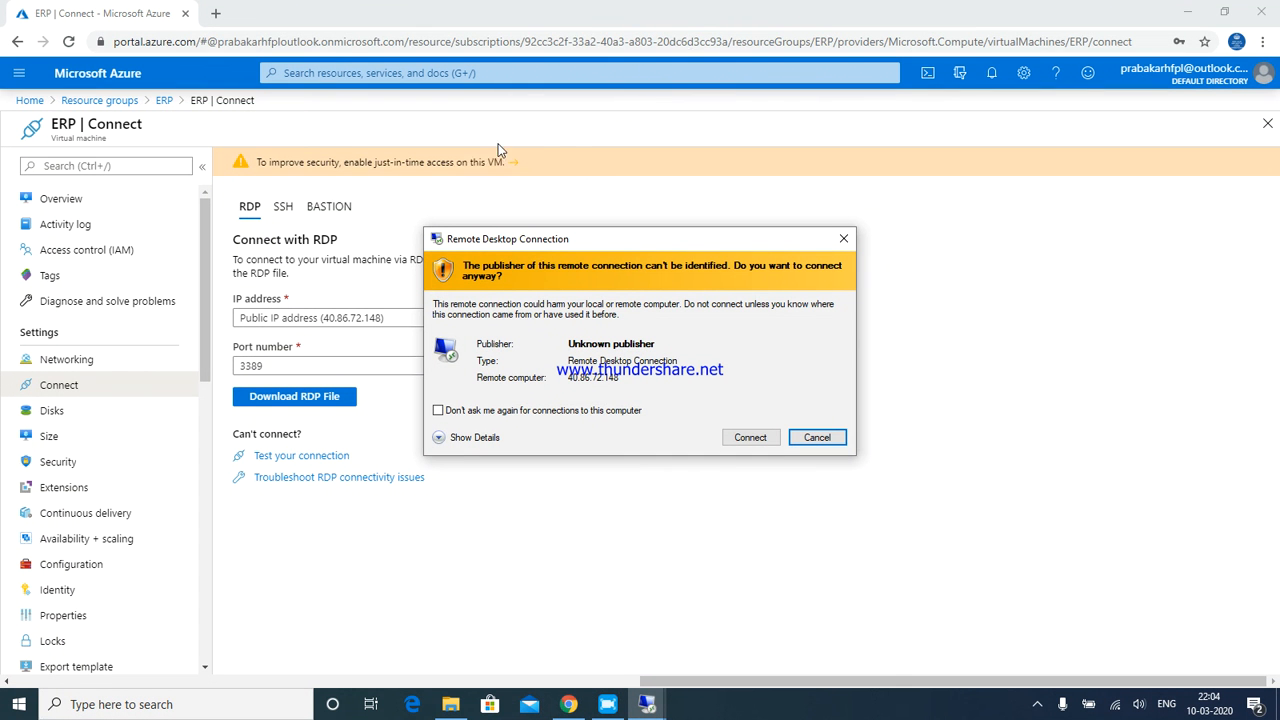
{"action": "left_click", "coordinate": [810, 434]}
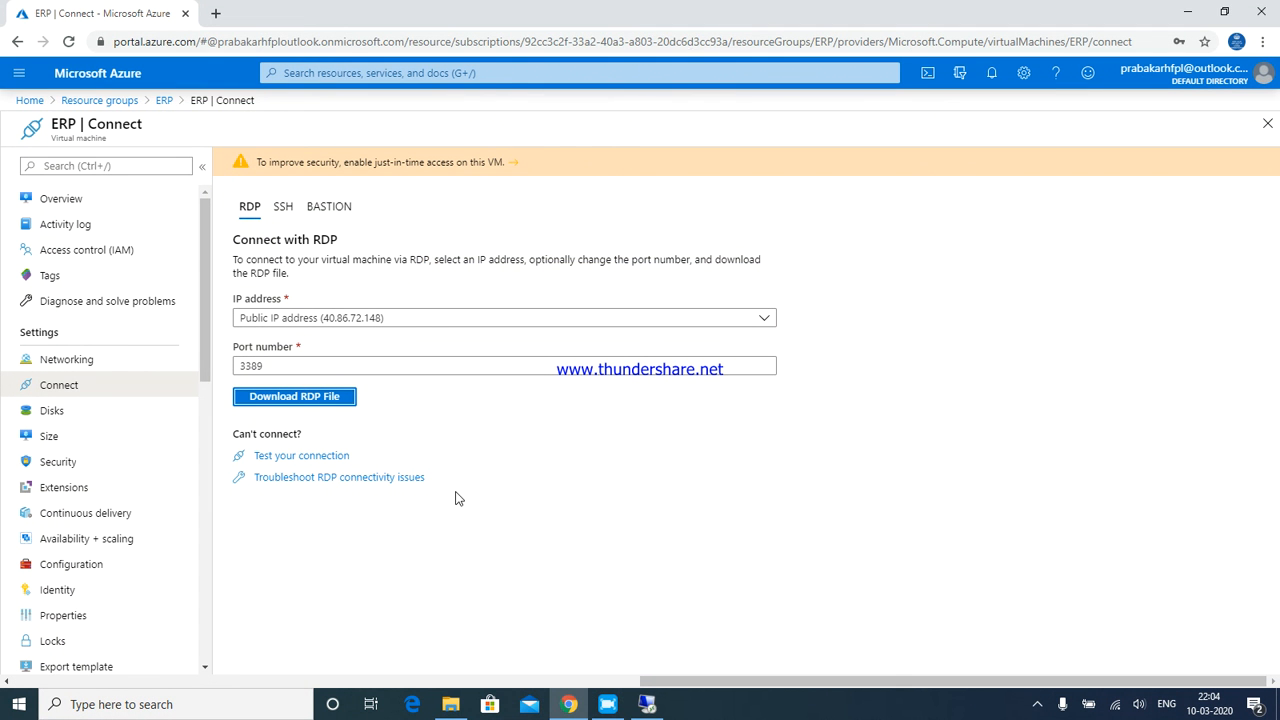
Launch mstsc from the Run prompt and connect to computer 40.86.72.148
{"action": "key", "text": "super+r"}
{"action": "type", "text": "mstsc"}
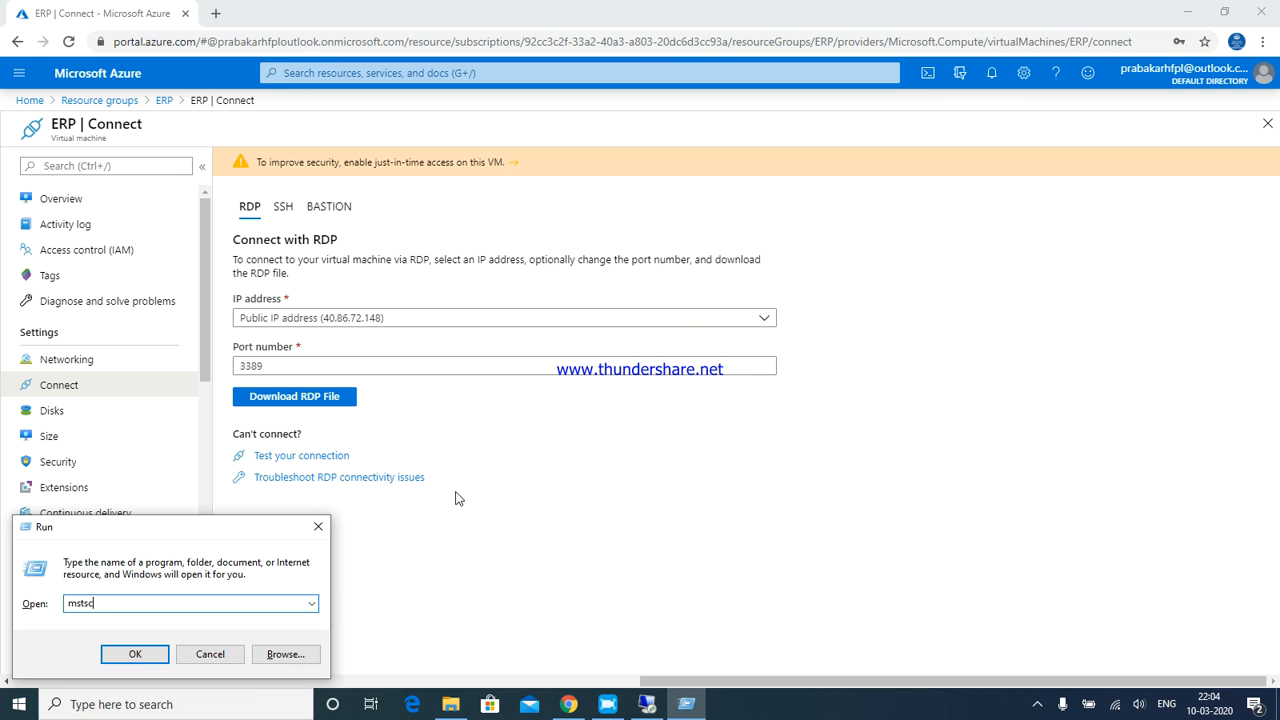
{"action": "key", "text": "Return"}
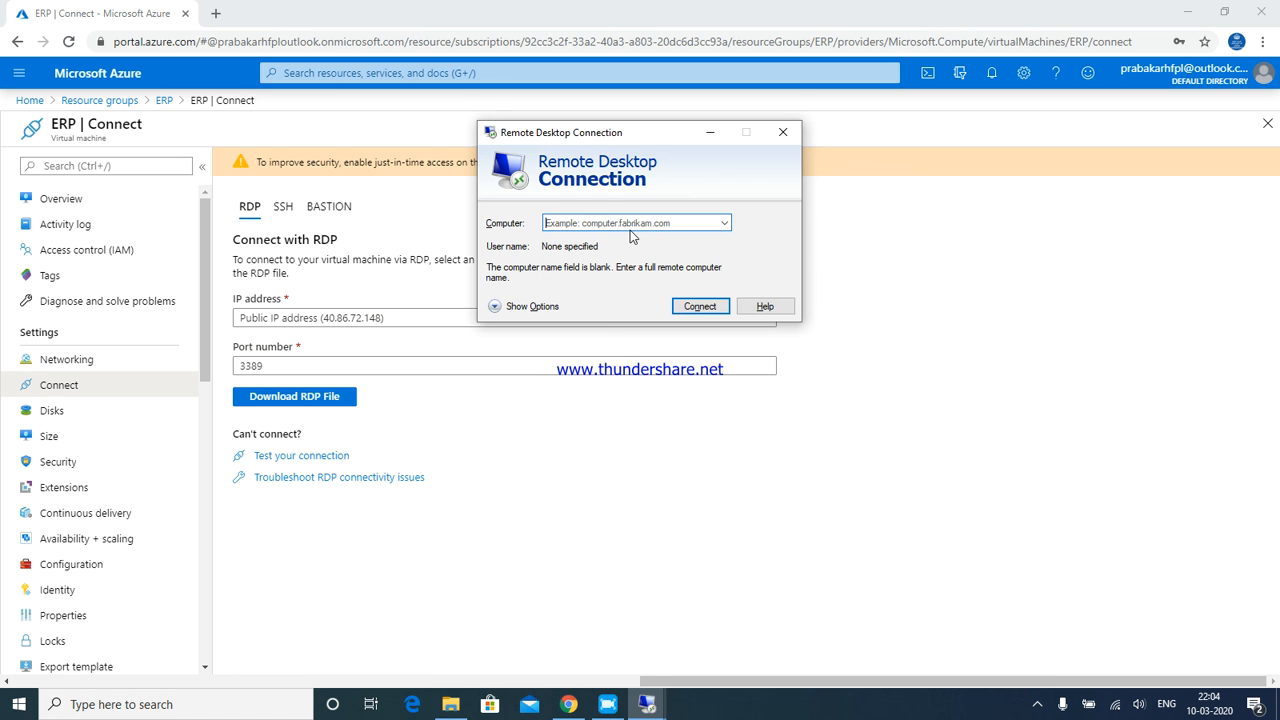
{"action": "type", "text": "40"}
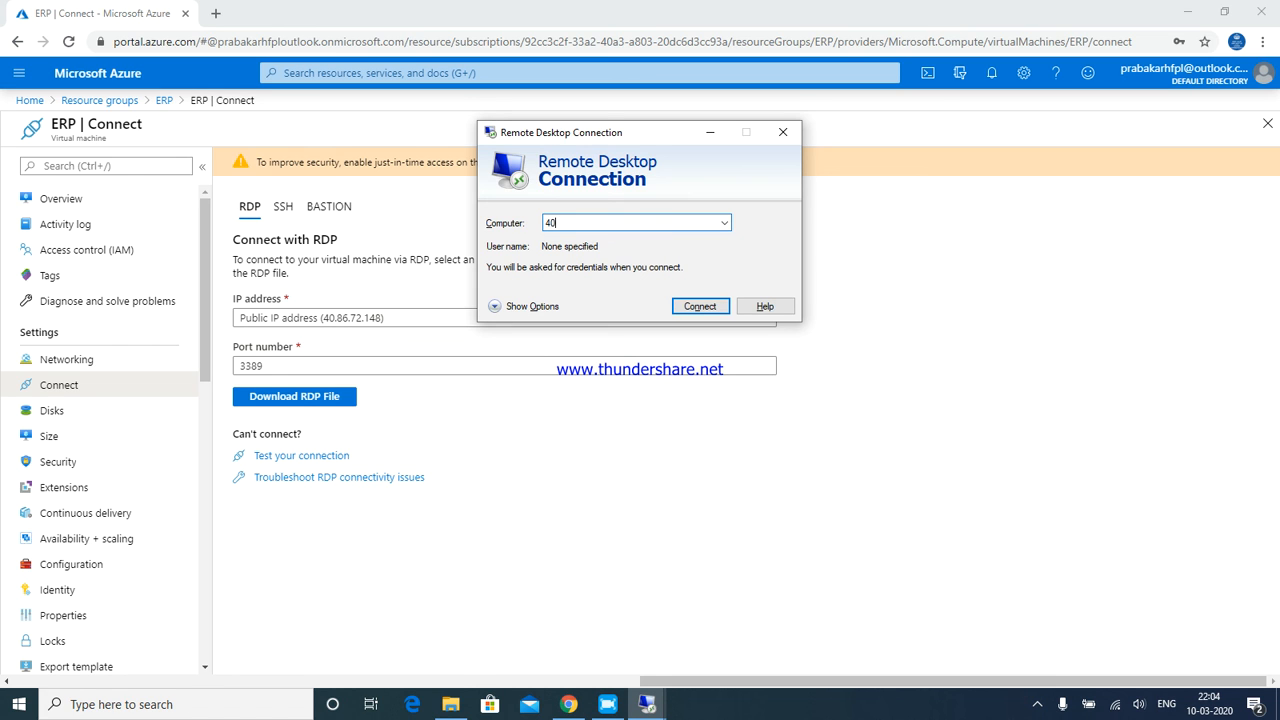
{"action": "type", "text": ".86.72.148"}
{"action": "key", "text": "Return"}
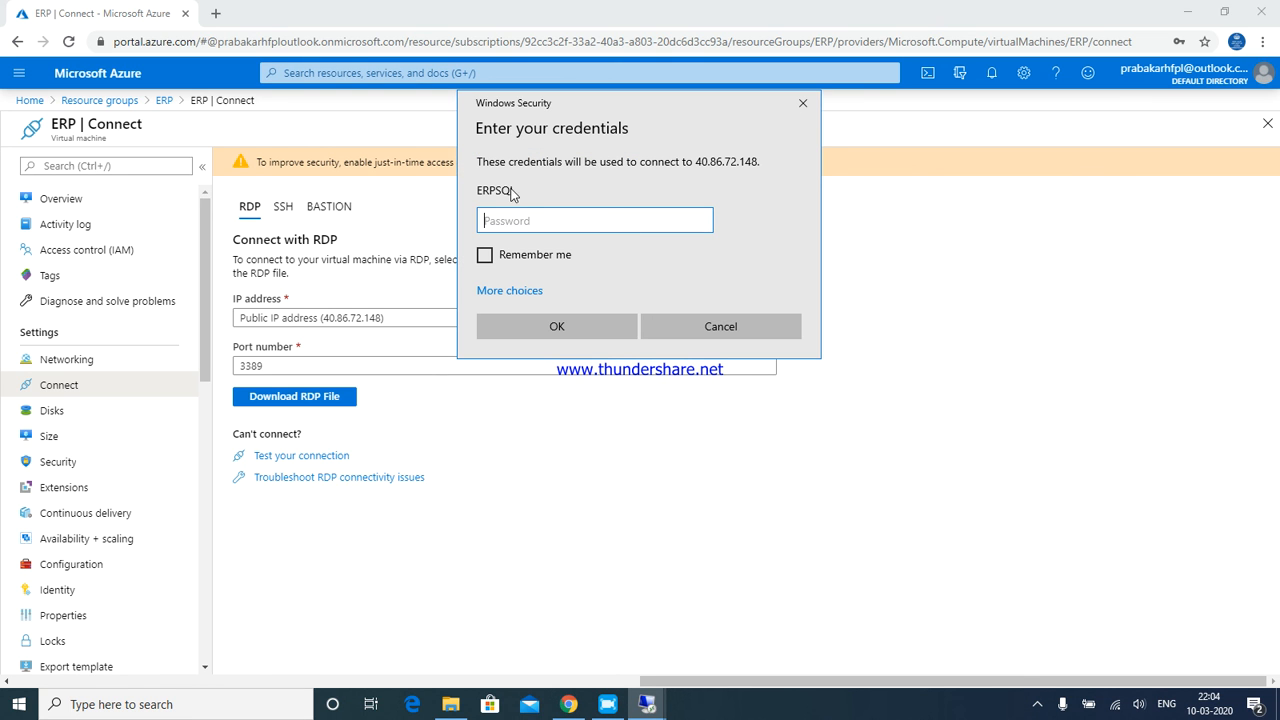
Confirm sign-in, let Server Manager's Dashboard load on 40.86.72.148, then minimize the session
{"action": "left_click", "coordinate": [665, 318]}
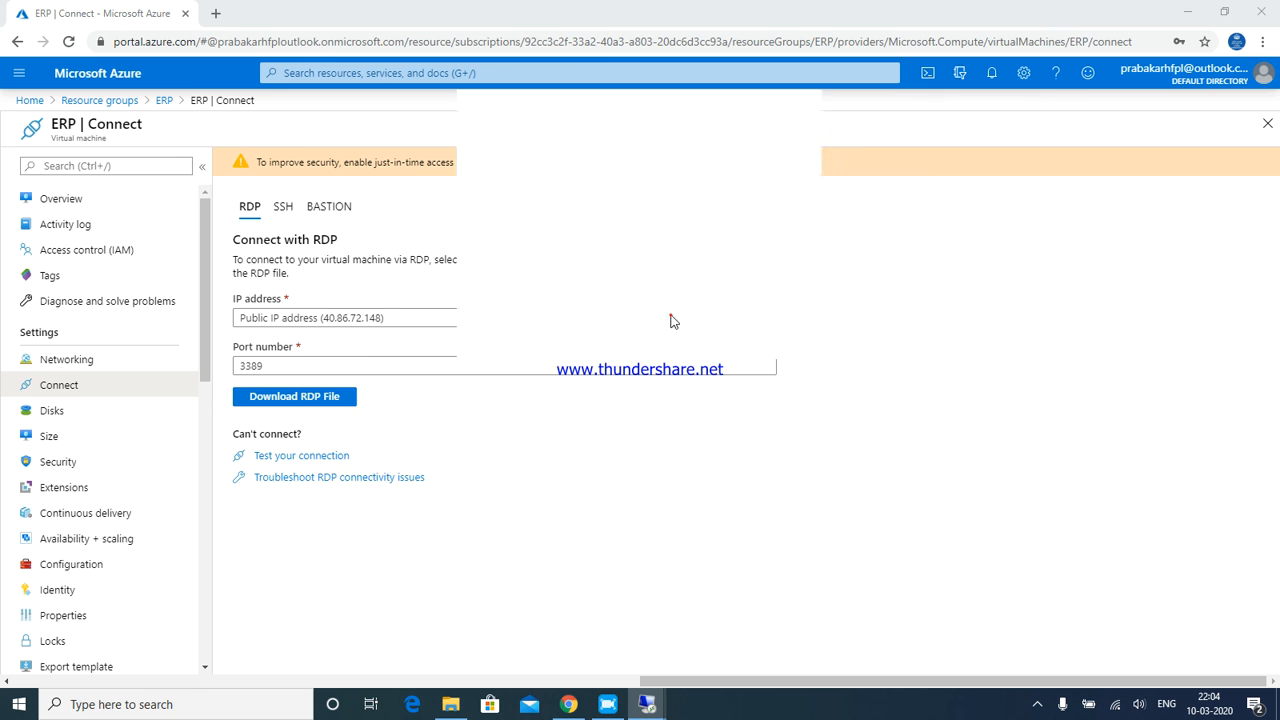
{"action": "left_click", "coordinate": [779, 132]}
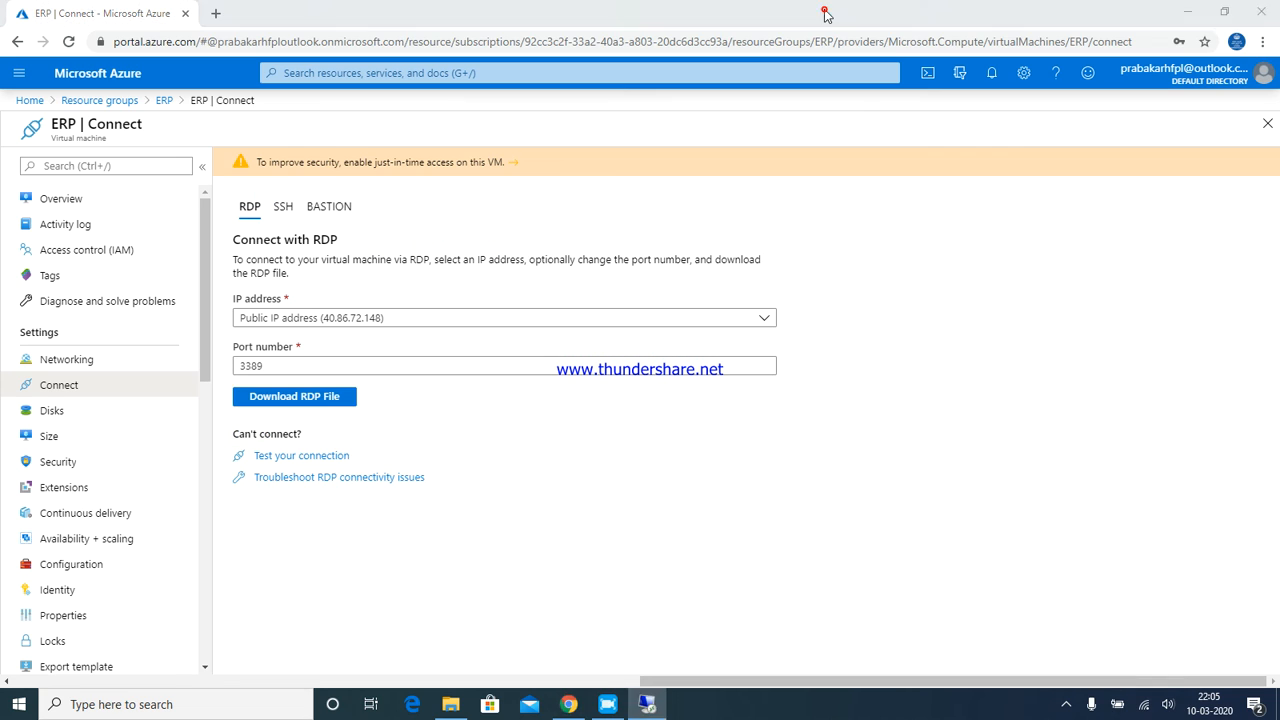
{"action": "left_click", "coordinate": [826, 12]}
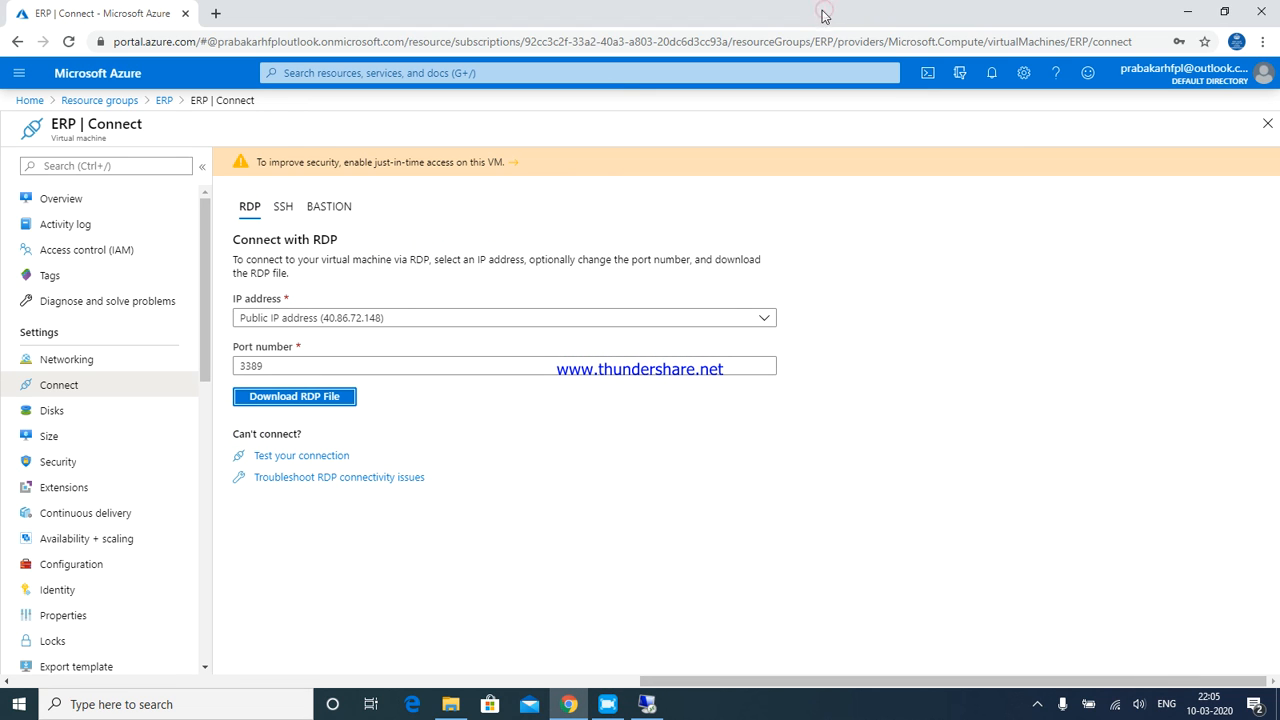